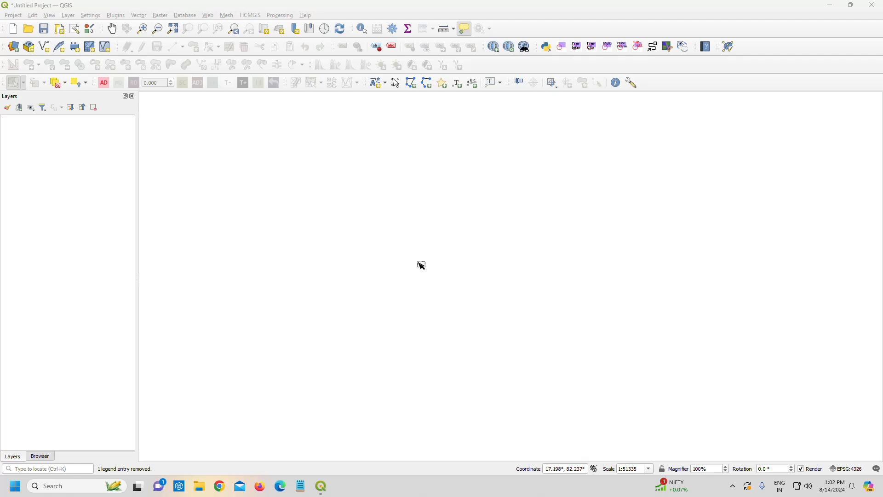
{"action": "left_click", "coordinate": [261, 252]}
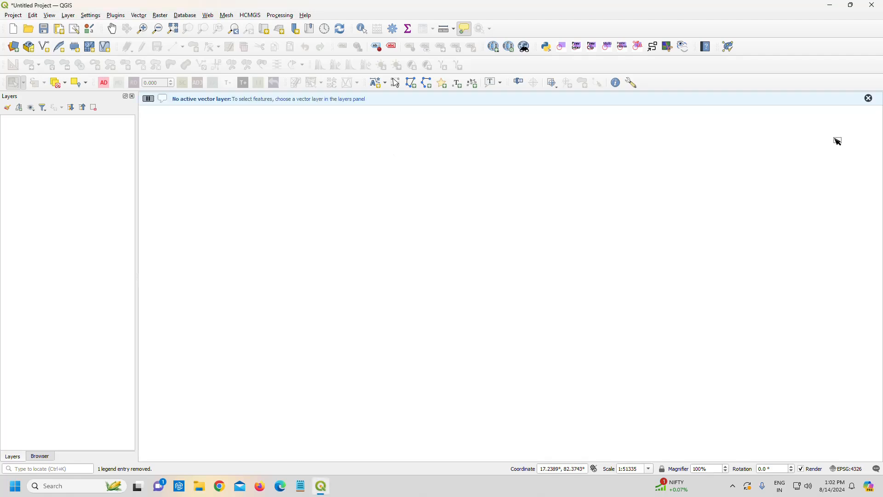
{"action": "left_click", "coordinate": [868, 98]}
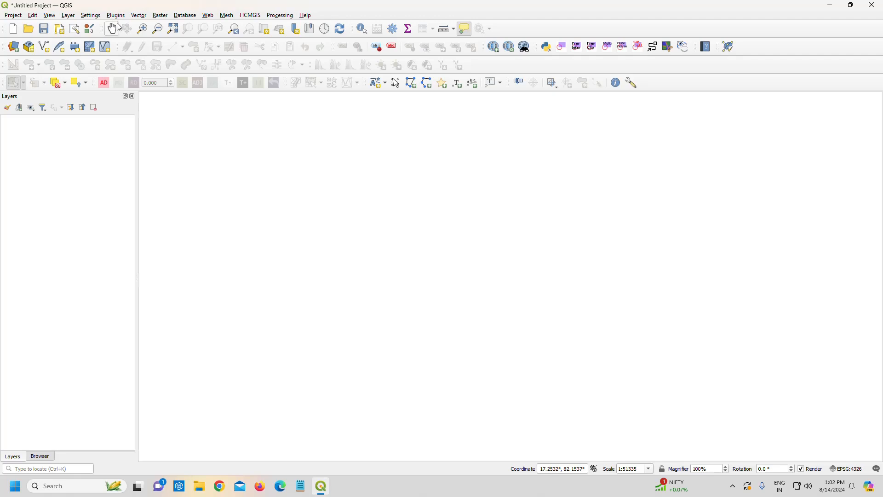
{"action": "left_click", "coordinate": [139, 16]}
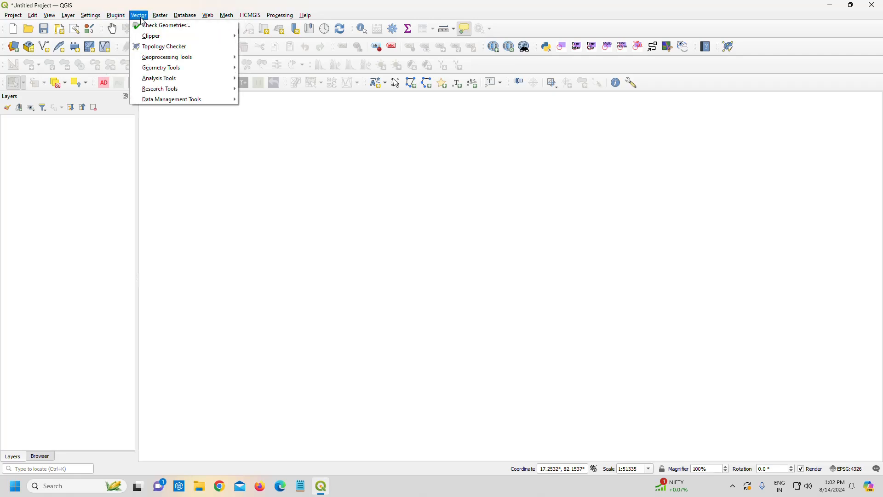
{"action": "mouse_move", "coordinate": [69, 19]}
{"action": "mouse_move", "coordinate": [78, 44]}
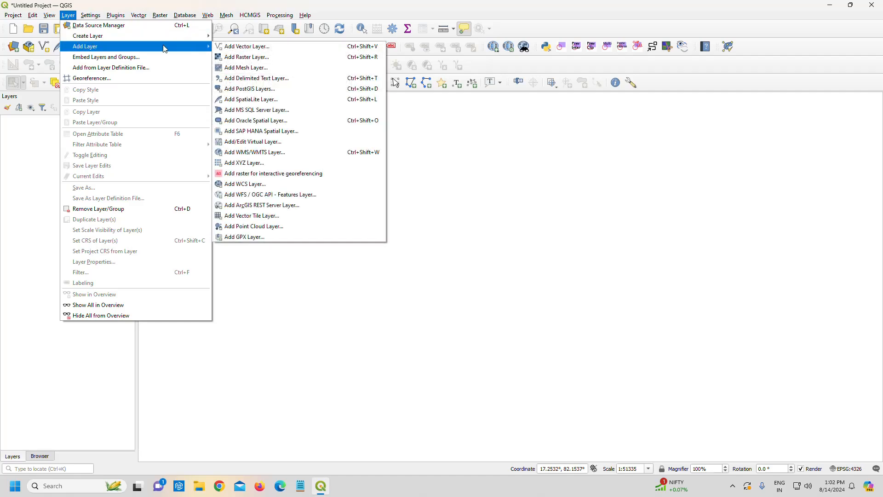
{"action": "left_click", "coordinate": [244, 48]}
{"action": "left_click", "coordinate": [653, 104]}
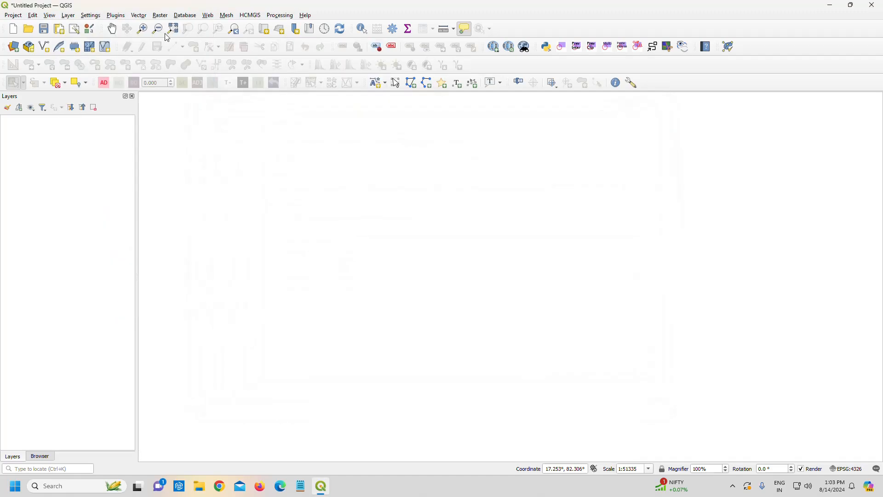
- Add the P THIMMAPURAM KML file from the Downloads folder to the project as a vector layer
{"action": "left_click", "coordinate": [14, 47]}
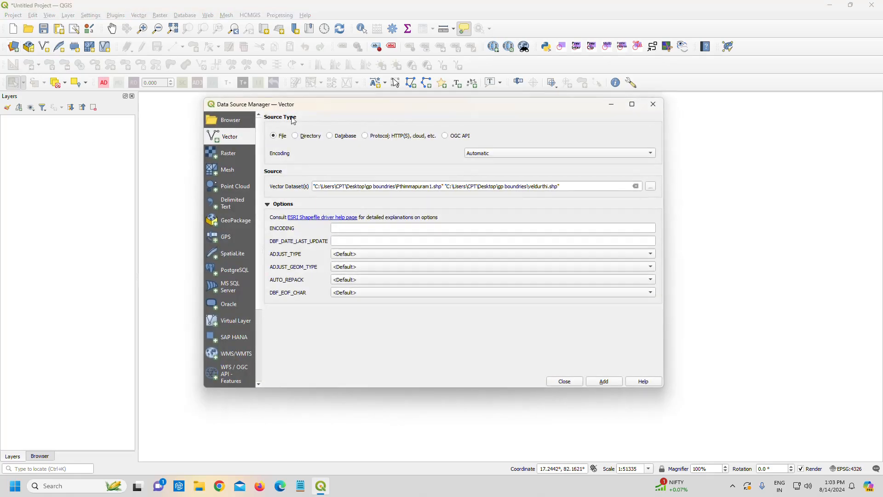
{"action": "left_click", "coordinate": [652, 187]}
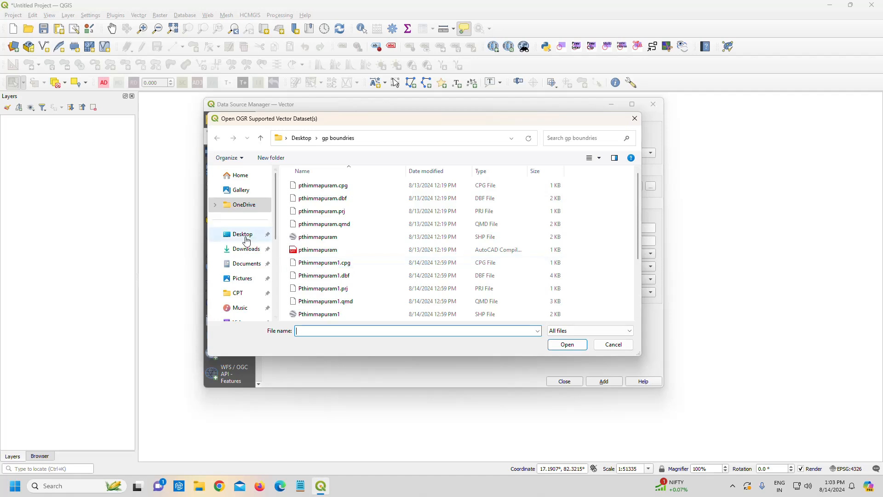
{"action": "left_click", "coordinate": [244, 234]}
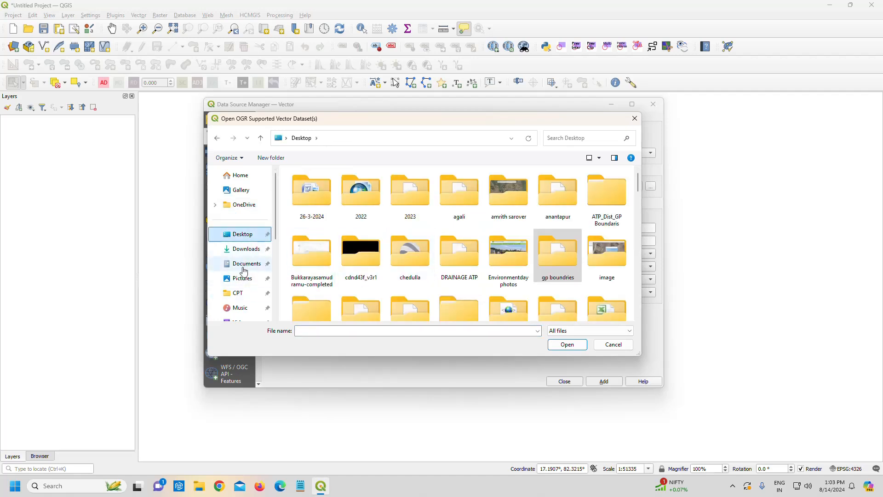
{"action": "left_click", "coordinate": [245, 248]}
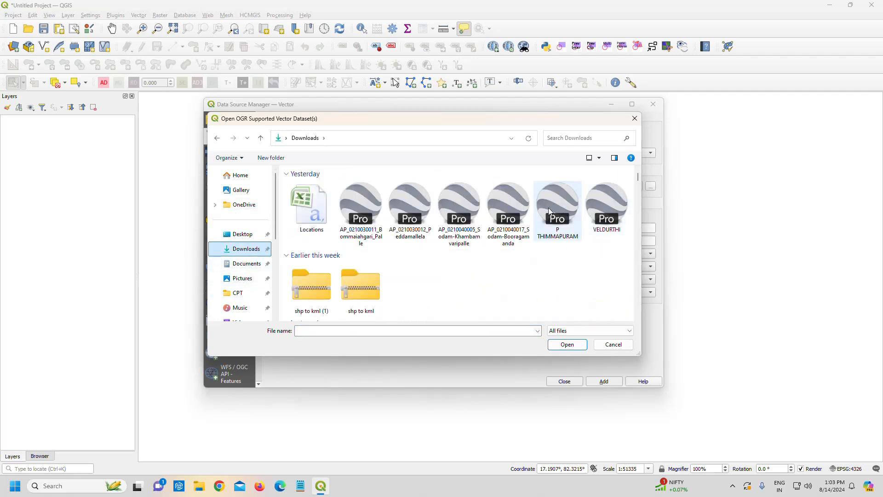
{"action": "left_click", "coordinate": [549, 212]}
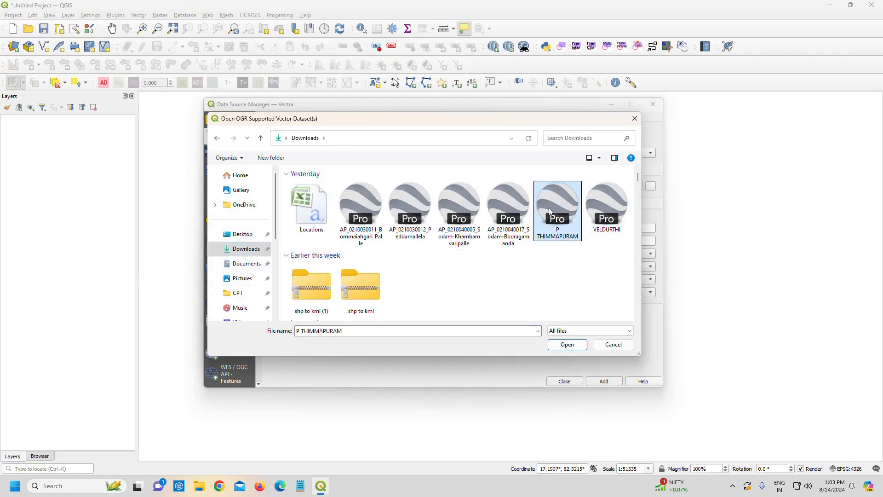
{"action": "left_click", "coordinate": [569, 346]}
{"action": "left_click", "coordinate": [603, 381]}
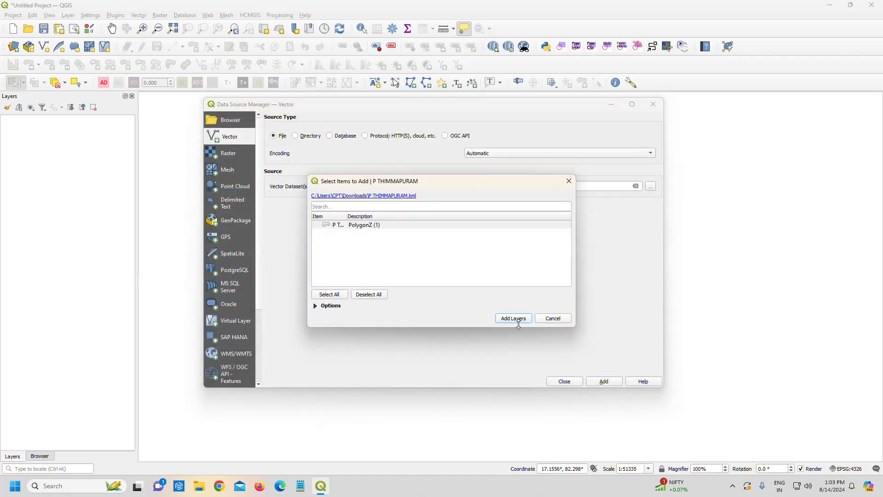
{"action": "left_click", "coordinate": [514, 318]}
{"action": "left_click", "coordinate": [565, 381]}
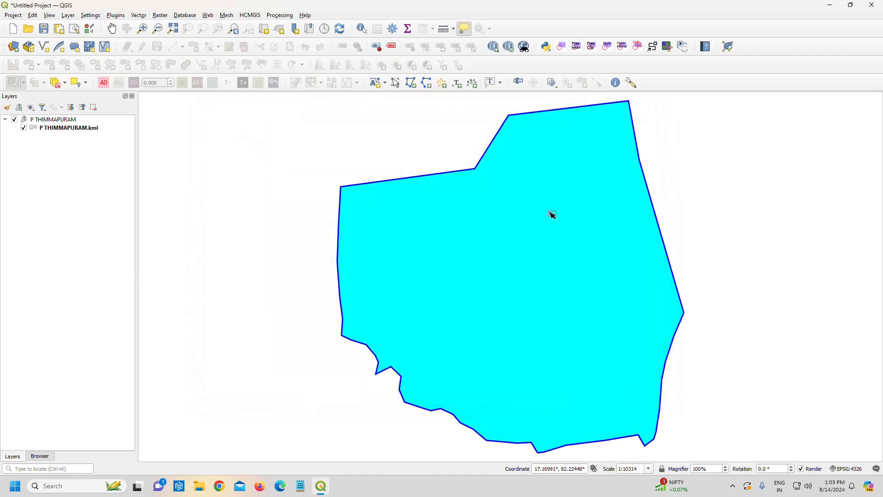
- Add the VELDURTHI KML file from the Downloads folder to the project as a second vector layer
{"action": "left_click", "coordinate": [14, 49]}
{"action": "left_click", "coordinate": [650, 186]}
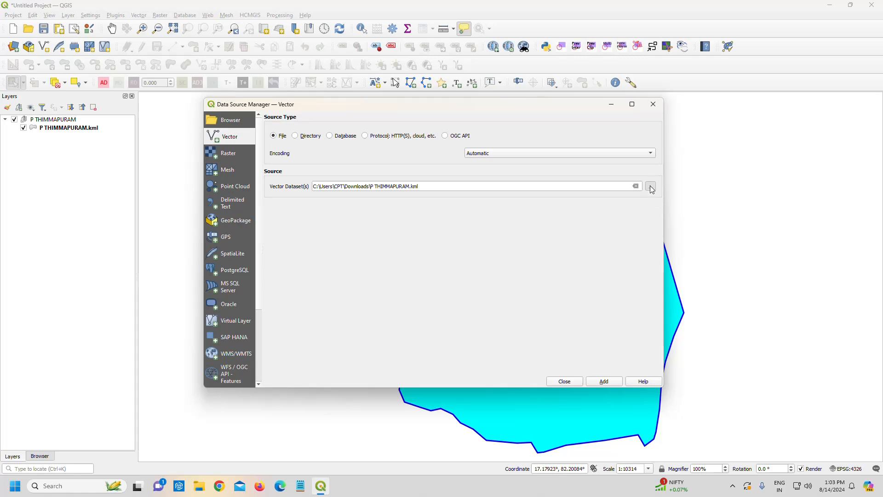
{"action": "left_click", "coordinate": [606, 207]}
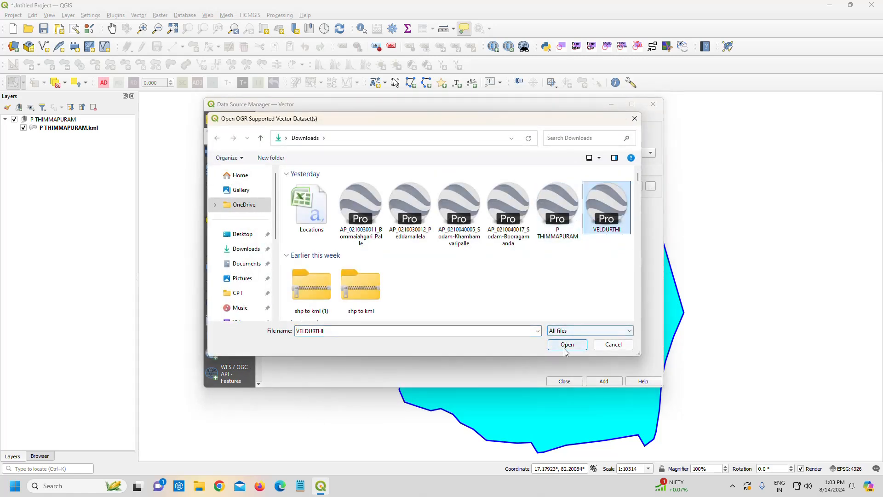
{"action": "left_click", "coordinate": [567, 344]}
{"action": "left_click", "coordinate": [604, 381]}
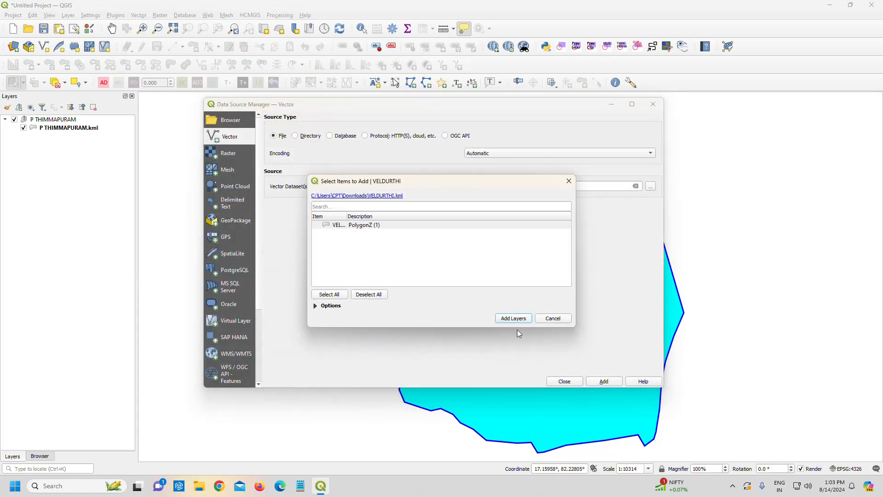
{"action": "left_click", "coordinate": [513, 320]}
{"action": "left_click", "coordinate": [560, 381]}
- Examine both village polygons and the shared boundary between VELDURTHI and P THIMMAPURAM on the map
{"action": "scroll", "coordinate": [465, 317], "scroll_direction": "up", "scroll_amount": 2}
{"action": "scroll", "coordinate": [468, 315], "scroll_direction": "down", "scroll_amount": 5}
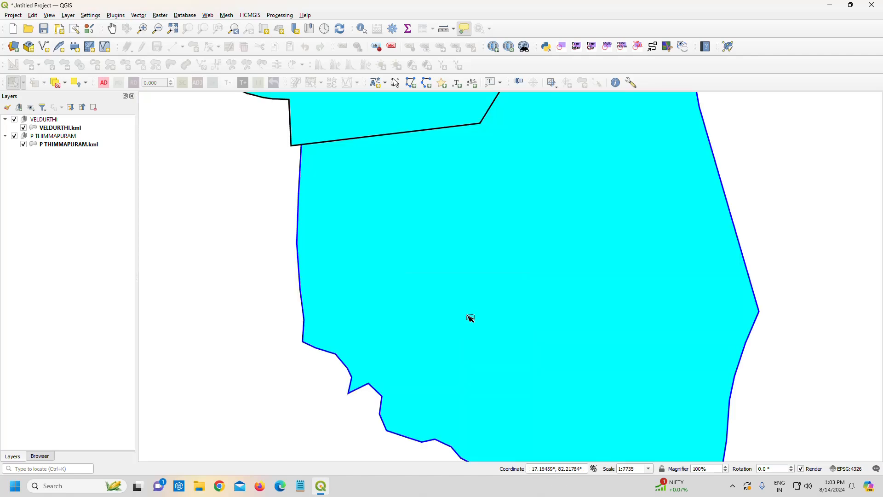
{"action": "left_click_drag", "start_coordinate": [493, 211], "coordinate": [484, 252]}
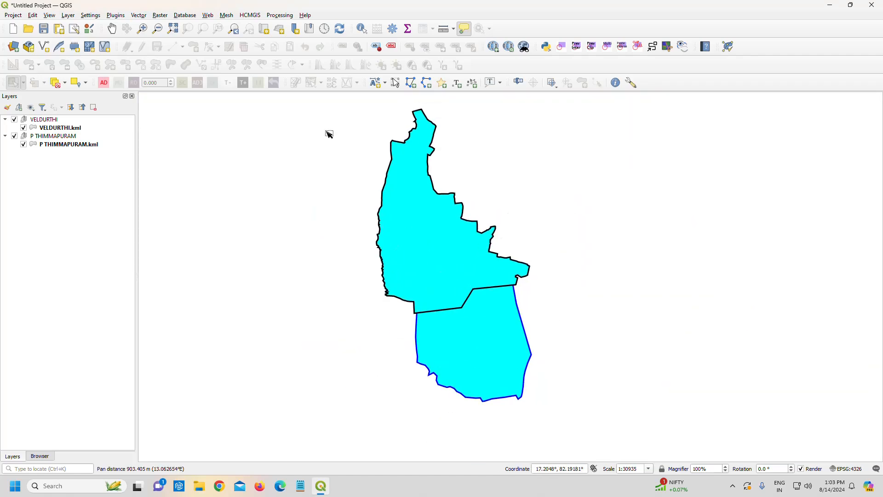
{"action": "scroll", "coordinate": [491, 303], "scroll_direction": "up", "scroll_amount": 3}
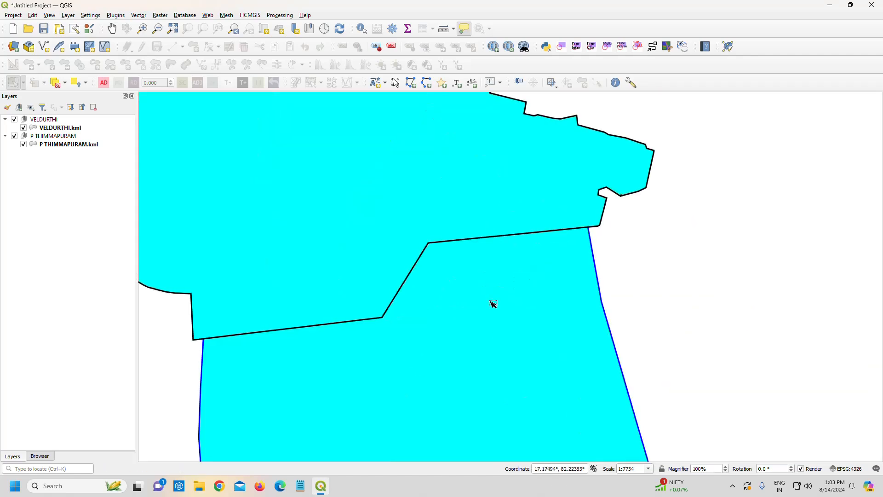
{"action": "scroll", "coordinate": [411, 291], "scroll_direction": "down", "scroll_amount": 5}
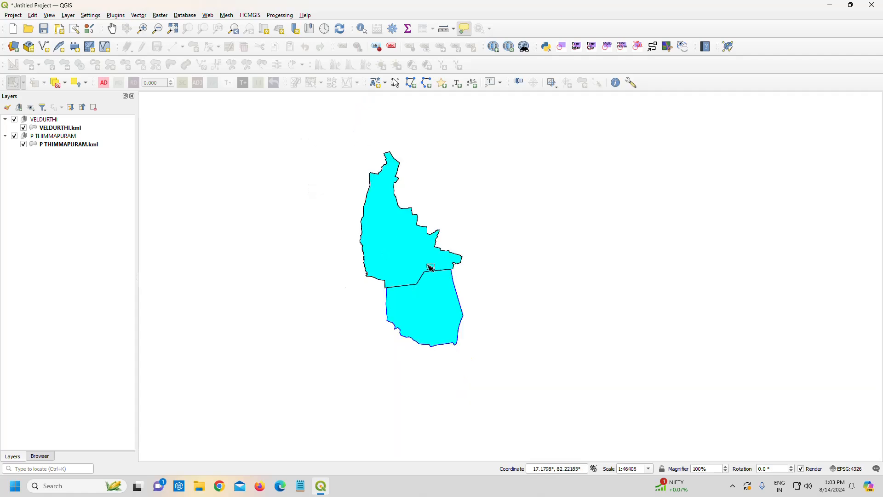
{"action": "left_click_drag", "start_coordinate": [414, 225], "coordinate": [423, 235]}
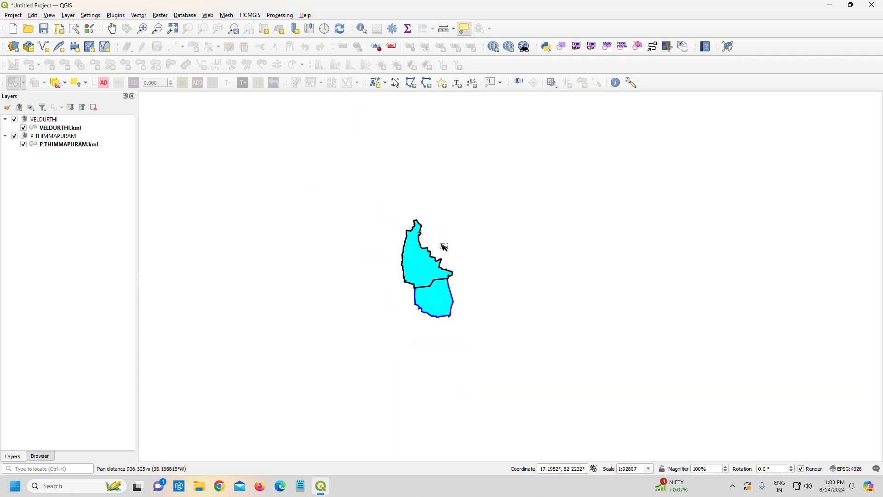
{"action": "scroll", "coordinate": [444, 246], "scroll_direction": "down", "scroll_amount": 1}
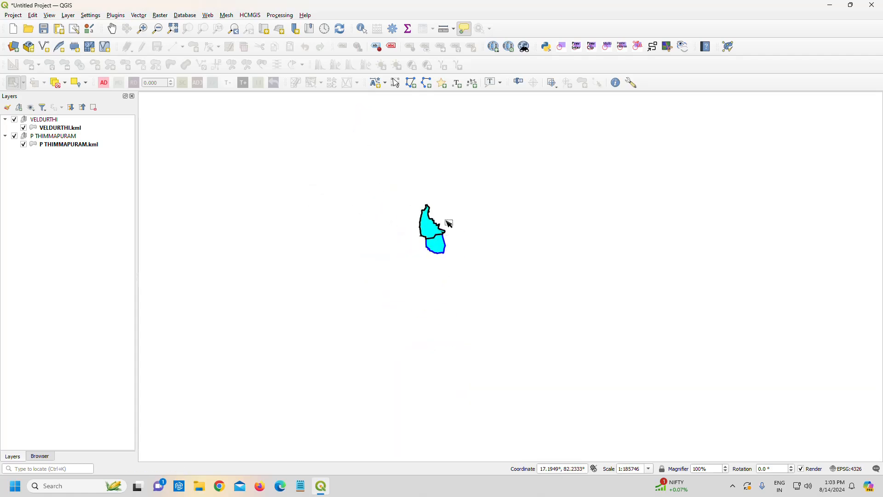
{"action": "scroll", "coordinate": [449, 217], "scroll_direction": "up", "scroll_amount": 2}
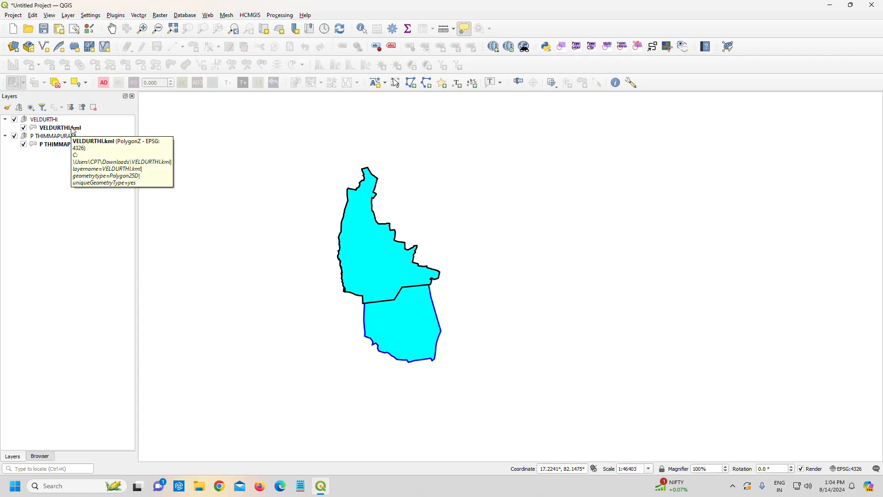
- Try exporting the VELDURTHI.kml layer in ESRI Shapefile format, browse the gp boundries folder for a save location, and cancel the export
{"action": "left_click", "coordinate": [58, 130]}
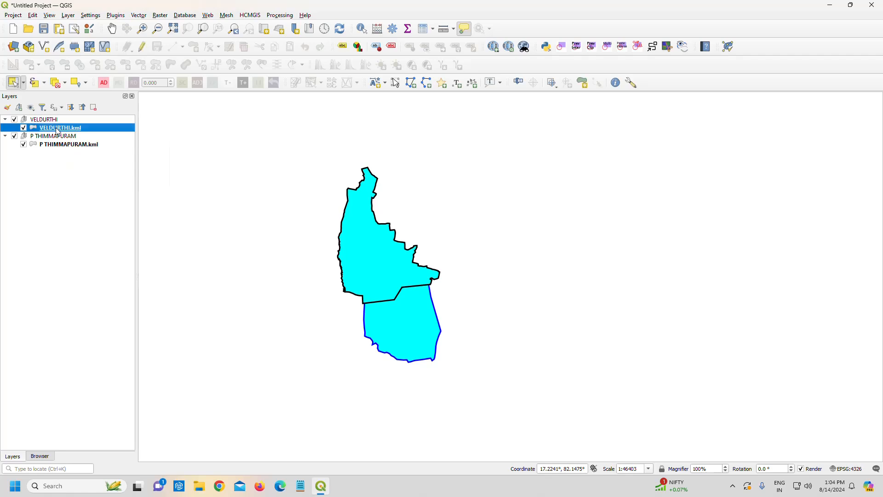
{"action": "right_click", "coordinate": [57, 131]}
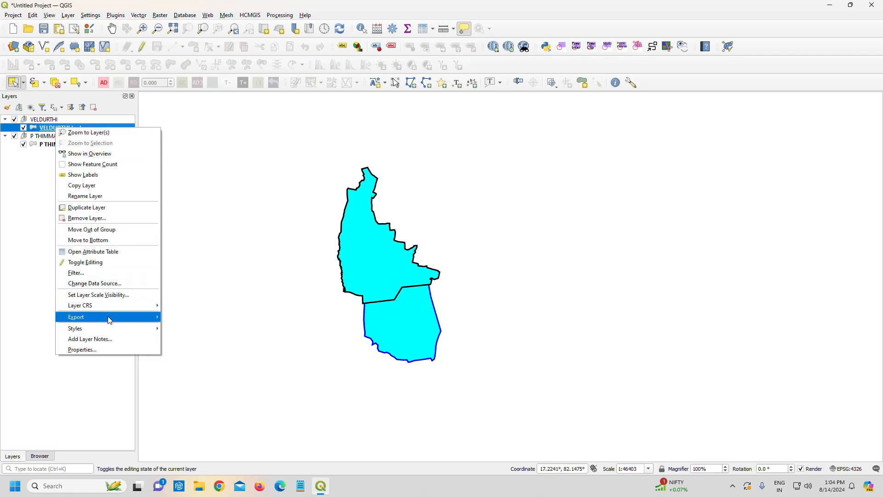
{"action": "mouse_move", "coordinate": [127, 320]}
{"action": "left_click", "coordinate": [193, 319]}
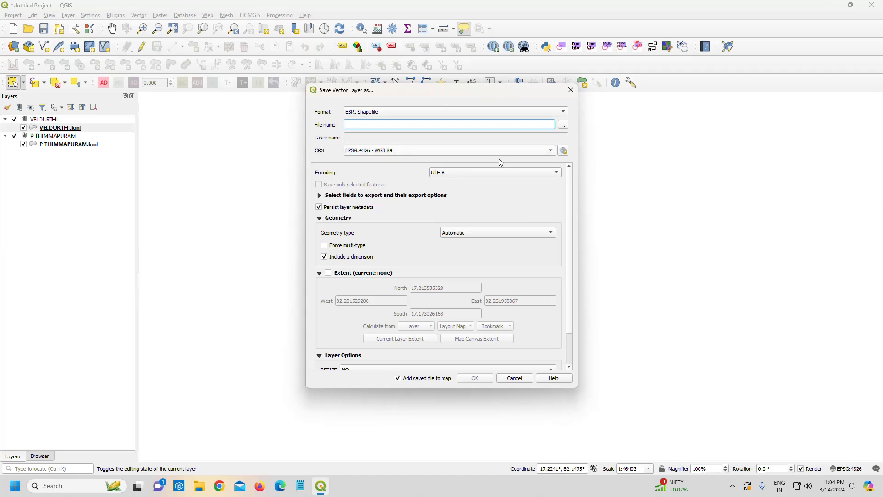
{"action": "left_click", "coordinate": [377, 113]}
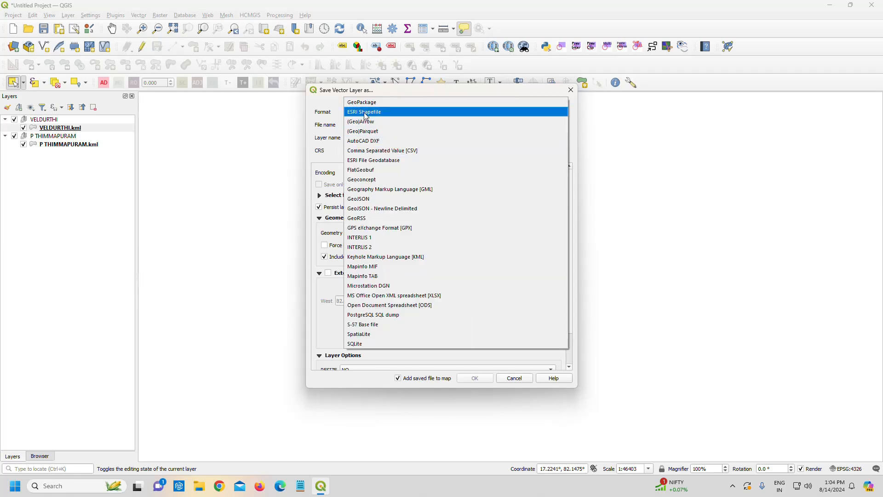
{"action": "left_click", "coordinate": [362, 112]}
{"action": "left_click", "coordinate": [562, 125]}
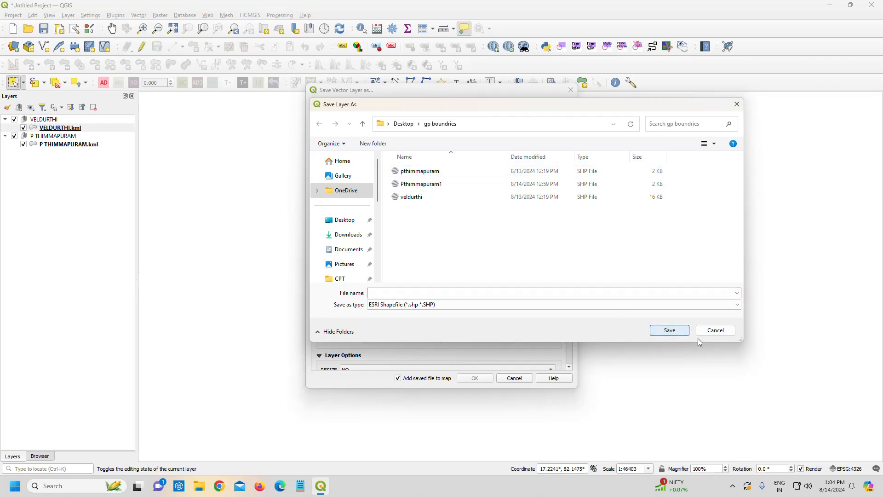
{"action": "left_click", "coordinate": [714, 331]}
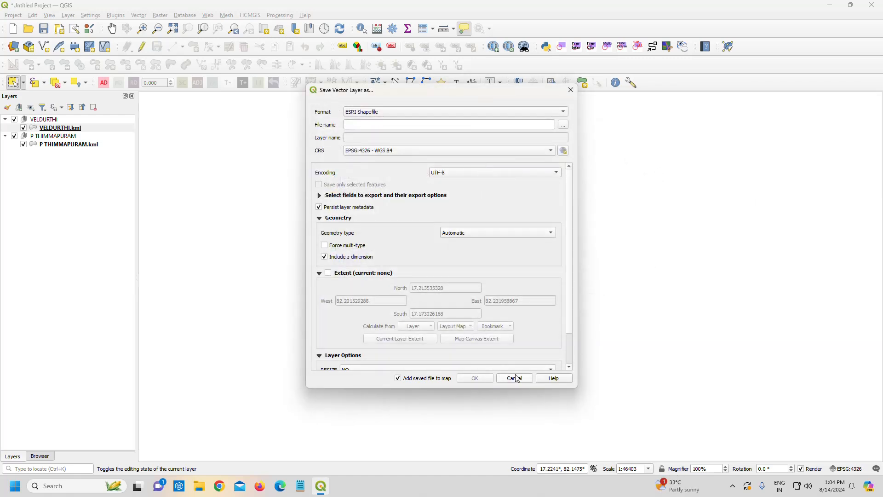
{"action": "left_click", "coordinate": [516, 378]}
{"action": "left_click", "coordinate": [65, 141]}
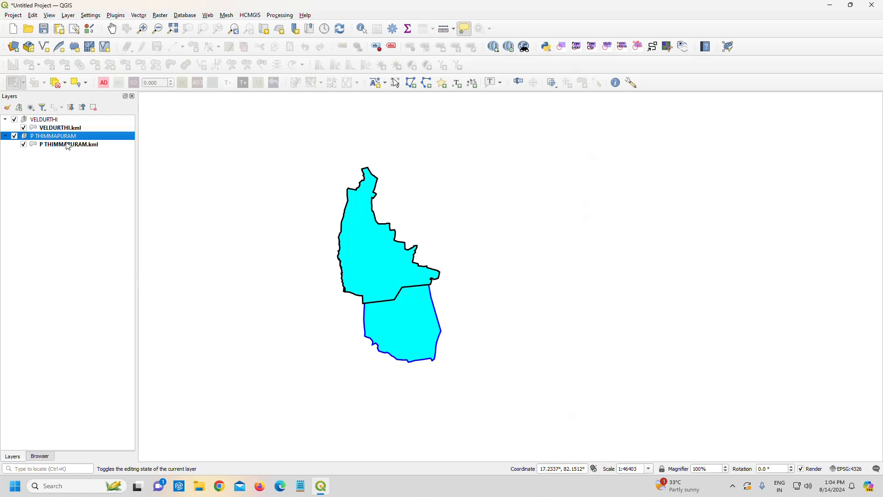
{"action": "right_click", "coordinate": [66, 145]}
{"action": "mouse_move", "coordinate": [133, 331]}
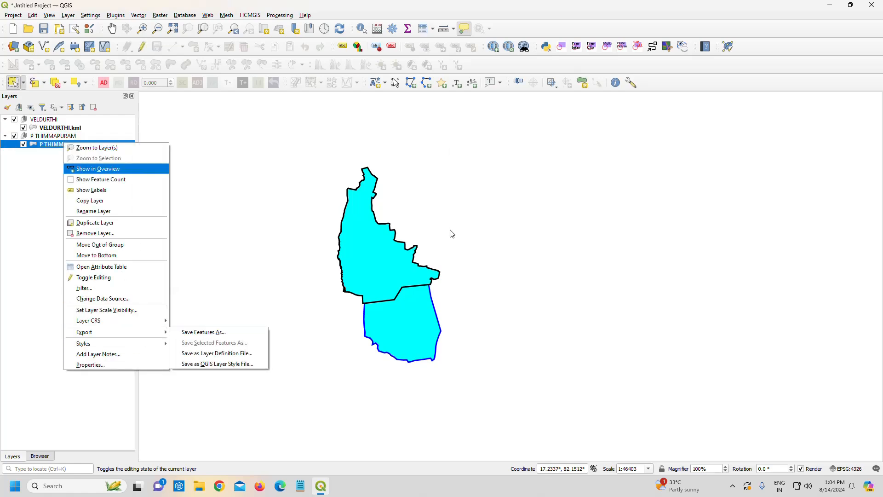
{"action": "left_click", "coordinate": [467, 218]}
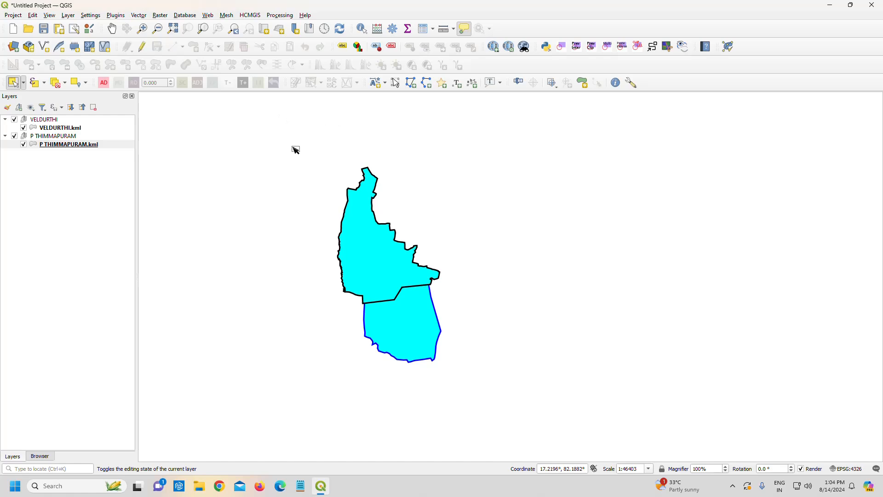
{"action": "left_click", "coordinate": [112, 192]}
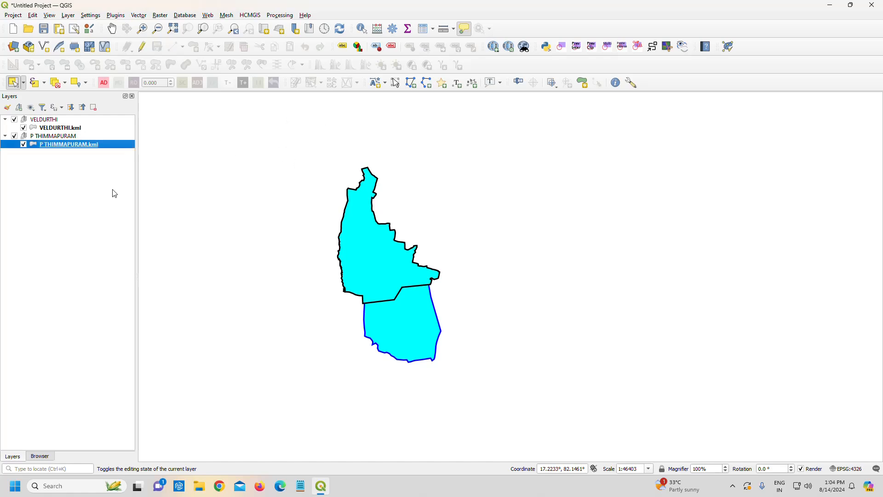
- Remove the VELDURTHI and P THIMMAPURAM groups with their KML layers from the project
{"action": "left_click", "coordinate": [51, 123], "text": "shift"}
{"action": "right_click", "coordinate": [51, 123]}
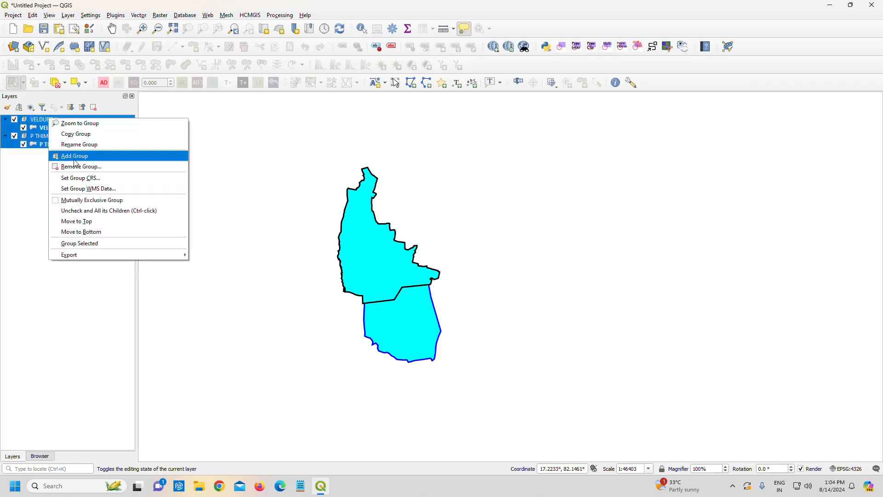
{"action": "left_click", "coordinate": [77, 167]}
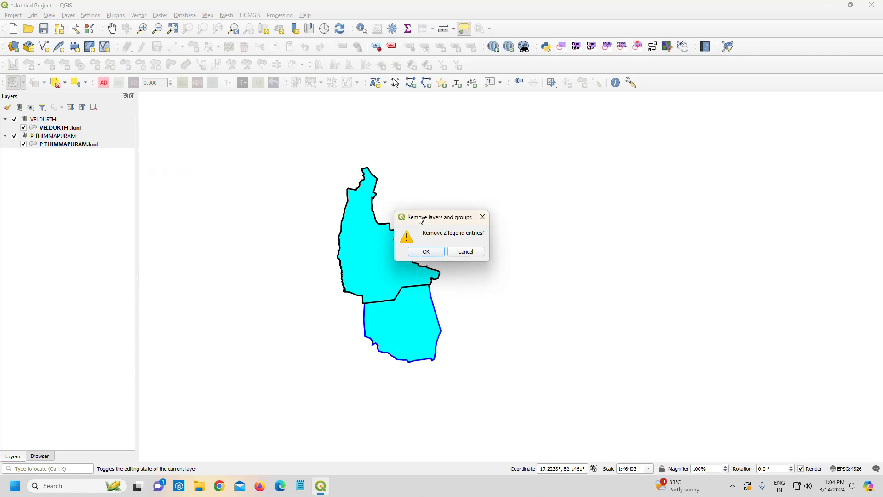
{"action": "left_click", "coordinate": [423, 253]}
- Start adding a vector layer and browse to the gp boundries folder on the Desktop for the source files
{"action": "left_click", "coordinate": [14, 48]}
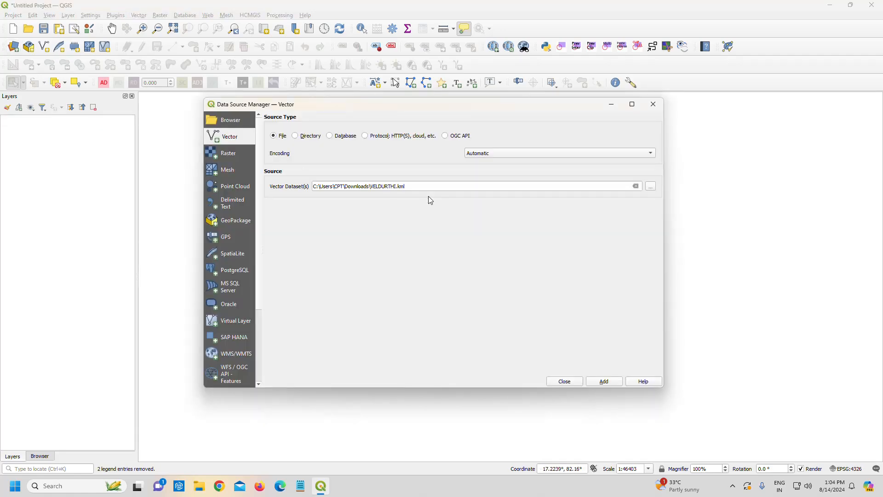
{"action": "left_click", "coordinate": [649, 188]}
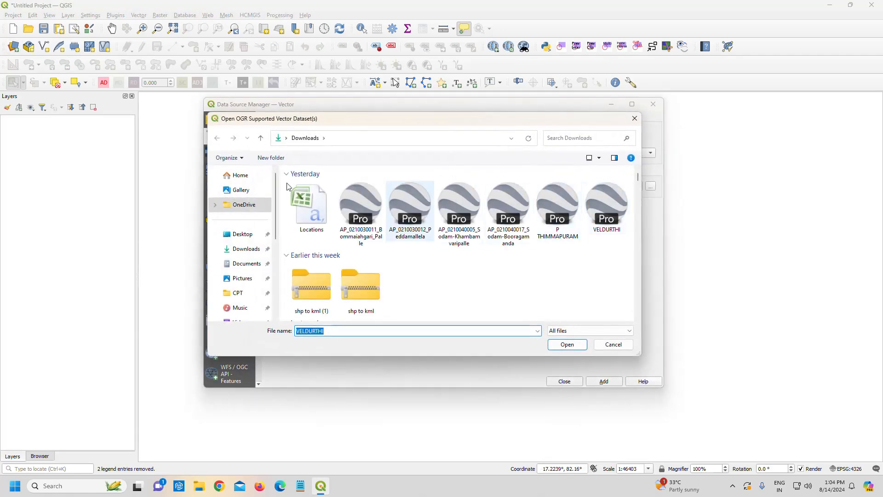
{"action": "left_click", "coordinate": [242, 235]}
{"action": "left_click", "coordinate": [421, 263]}
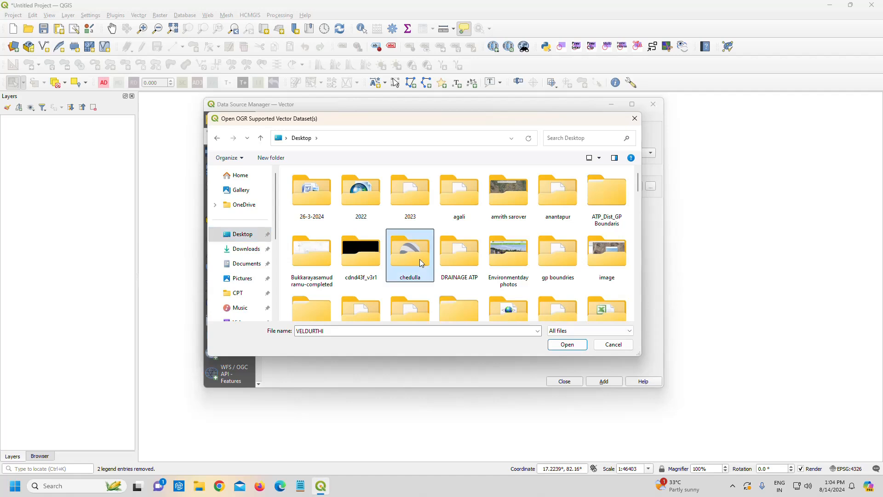
{"action": "key", "text": "g"}
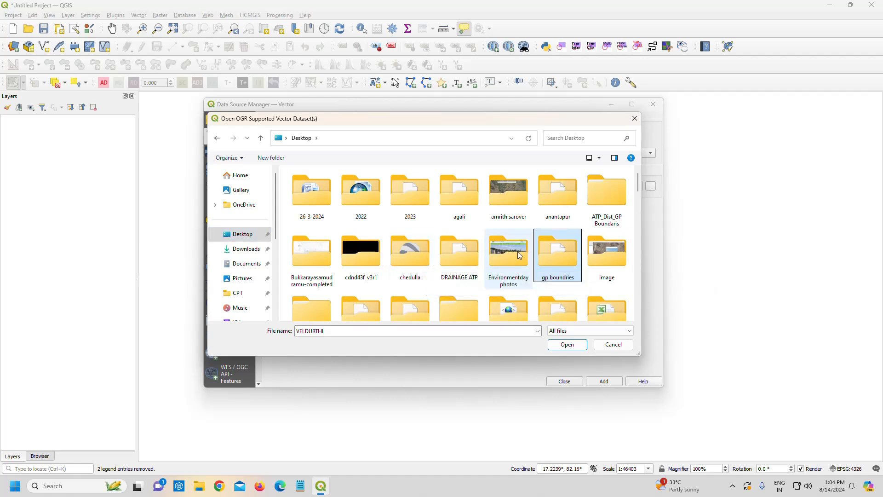
{"action": "double_click", "coordinate": [565, 262]}
- Add the pthimmapuram and veldurthi shapefiles from the gp boundries folder to the project together as vector layers
{"action": "left_click", "coordinate": [327, 236]}
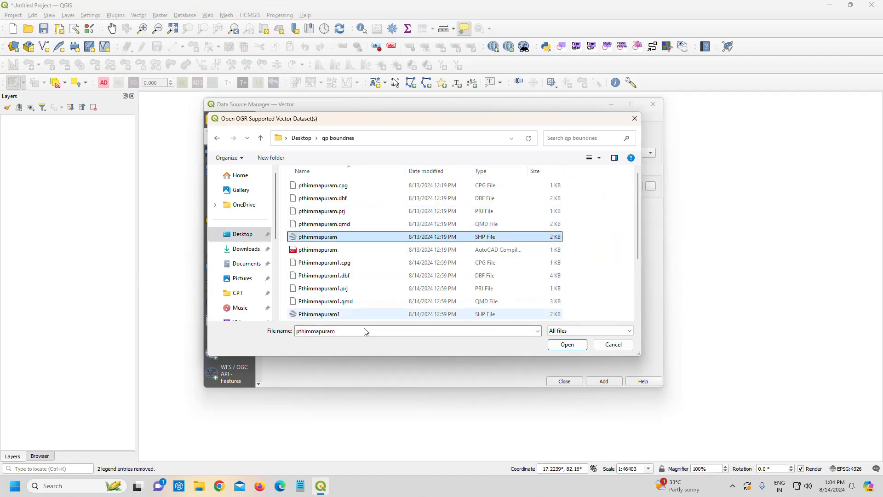
{"action": "scroll", "coordinate": [324, 317], "scroll_direction": "down", "scroll_amount": 1}
{"action": "scroll", "coordinate": [325, 316], "scroll_direction": "down", "scroll_amount": 1}
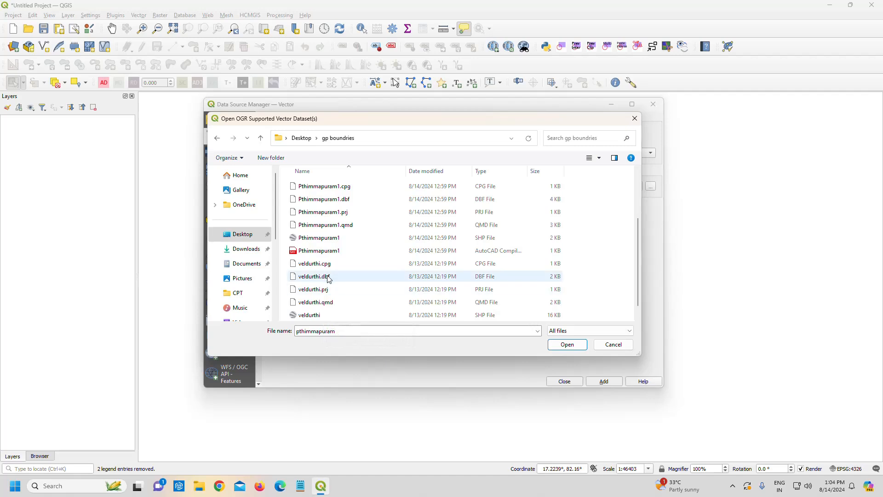
{"action": "scroll", "coordinate": [330, 301], "scroll_direction": "up", "scroll_amount": 2}
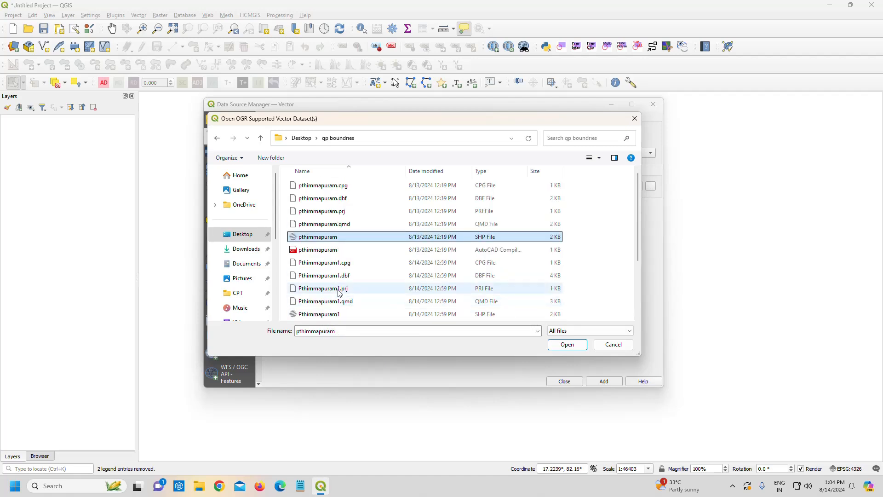
{"action": "scroll", "coordinate": [330, 301], "scroll_direction": "down", "scroll_amount": 1}
{"action": "scroll", "coordinate": [329, 302], "scroll_direction": "down", "scroll_amount": 1}
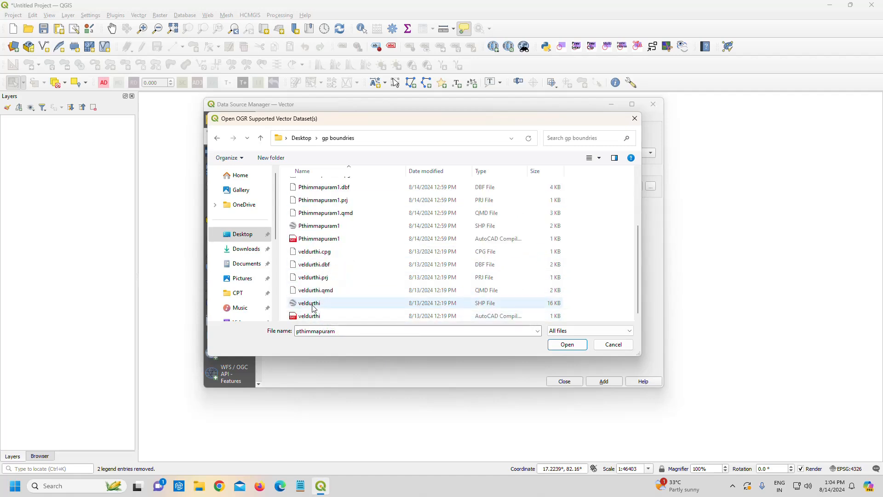
{"action": "left_click", "coordinate": [312, 303], "text": "ctrl"}
{"action": "scroll", "coordinate": [313, 299], "scroll_direction": "up", "scroll_amount": 2}
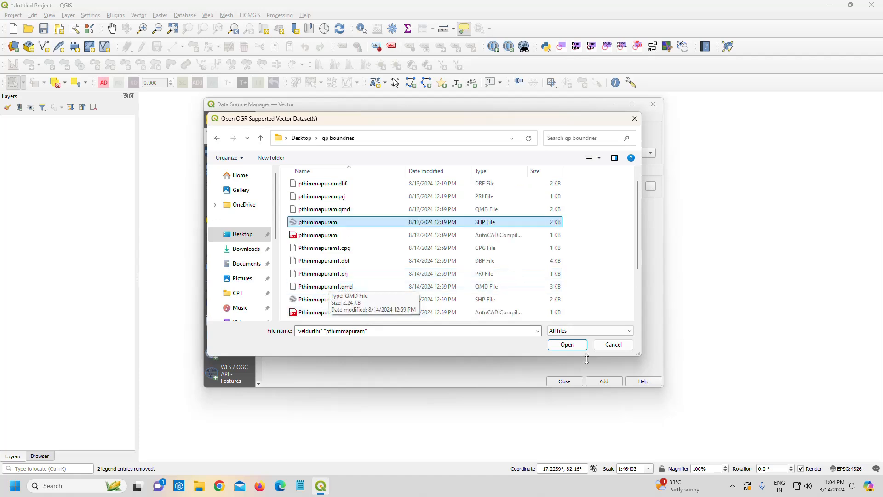
{"action": "left_click", "coordinate": [567, 345]}
{"action": "left_click", "coordinate": [603, 381]}
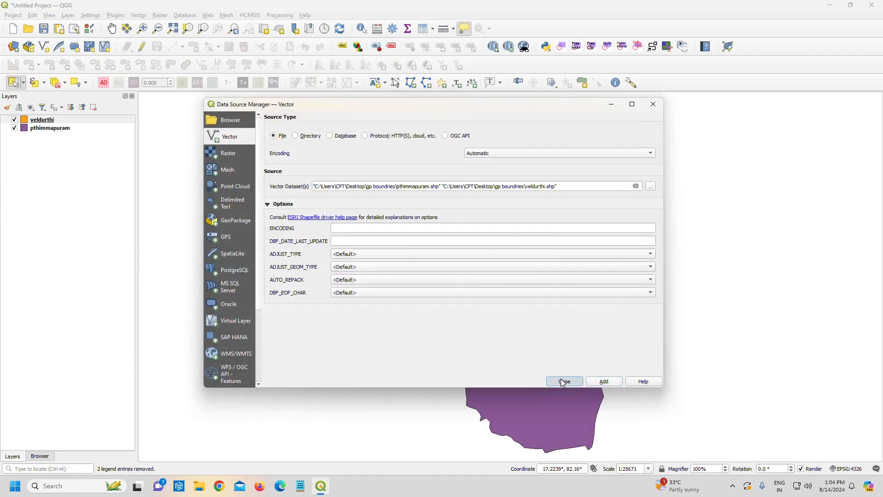
{"action": "left_click", "coordinate": [564, 381]}
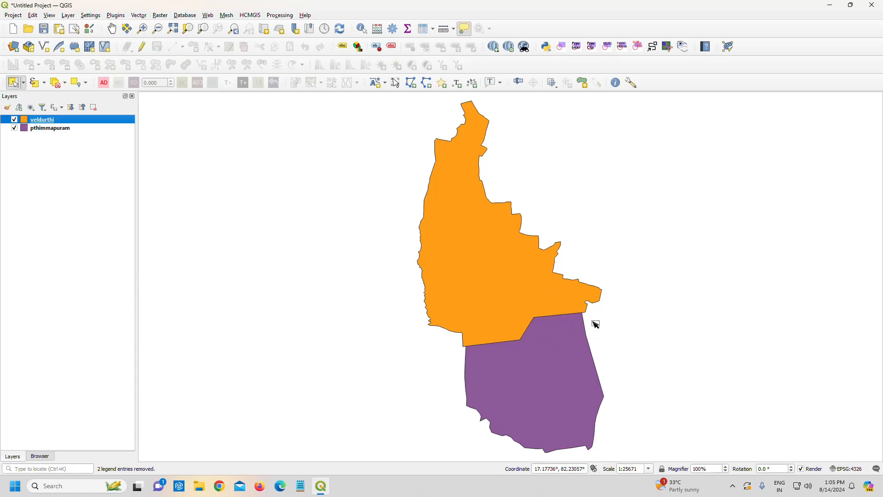
- Change the veldurthi layer's symbology to the outline blue preset
{"action": "right_click", "coordinate": [32, 121]}
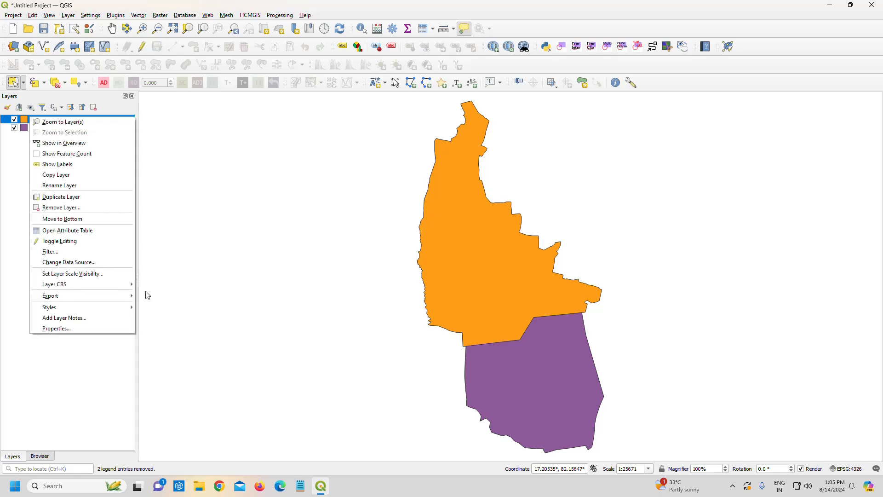
{"action": "left_click", "coordinate": [87, 331]}
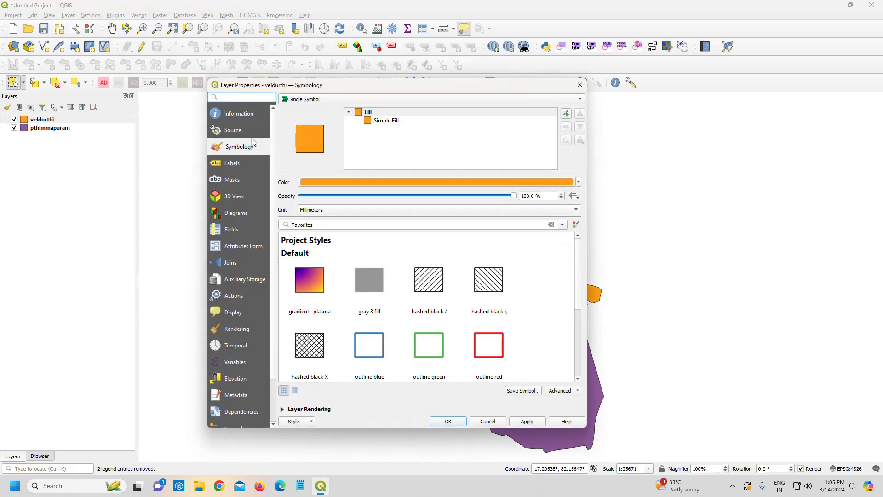
{"action": "left_click", "coordinate": [363, 353]}
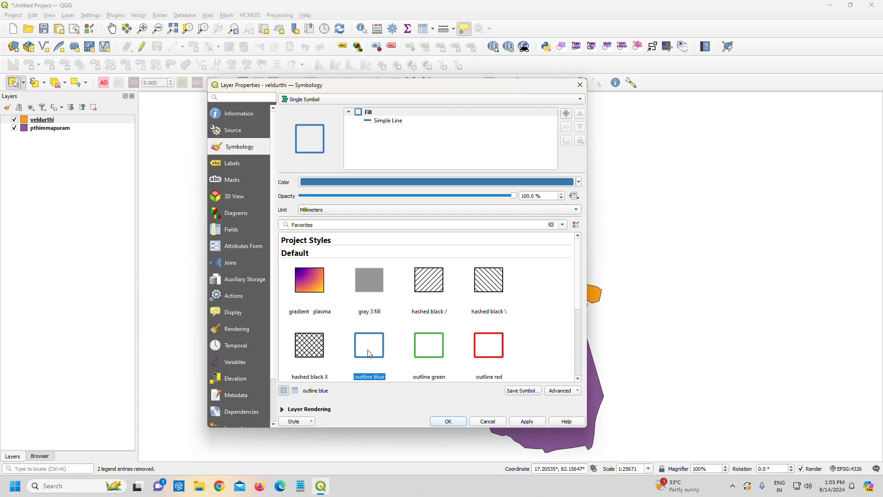
{"action": "left_click", "coordinate": [449, 420]}
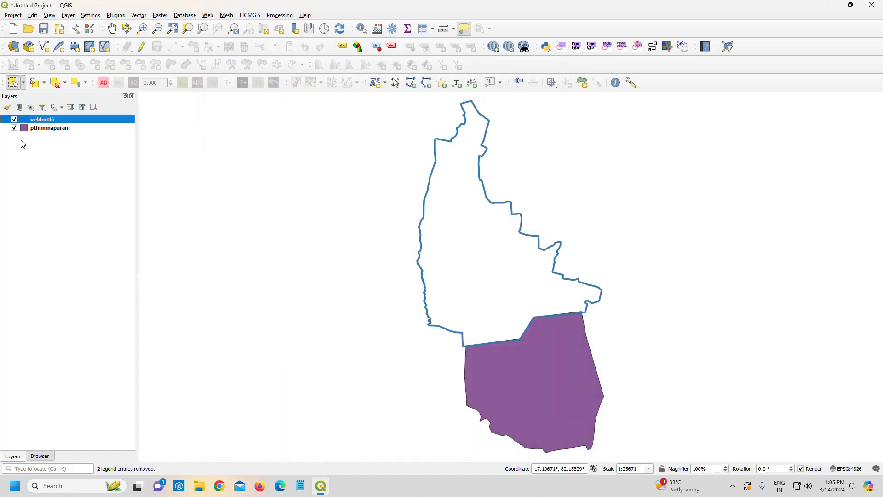
- Change the pthimmapuram layer's symbology to the outline red preset
{"action": "double_click", "coordinate": [25, 129]}
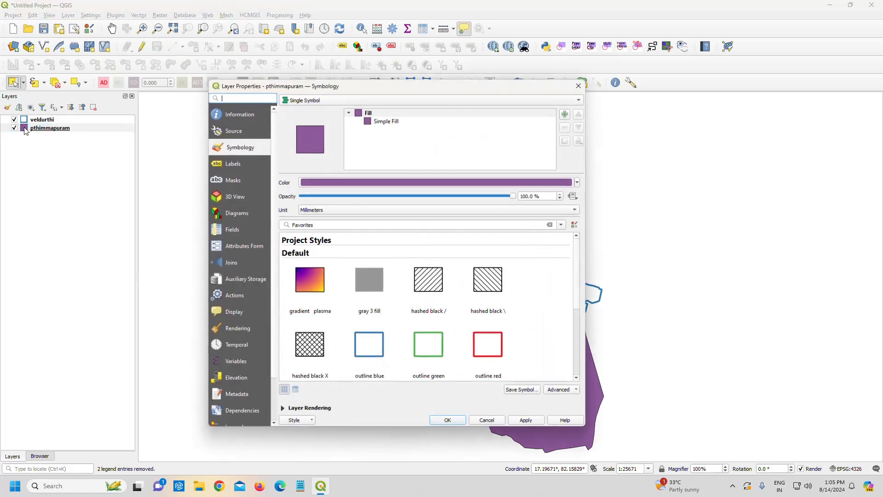
{"action": "left_click", "coordinate": [502, 354]}
{"action": "left_click", "coordinate": [527, 421]}
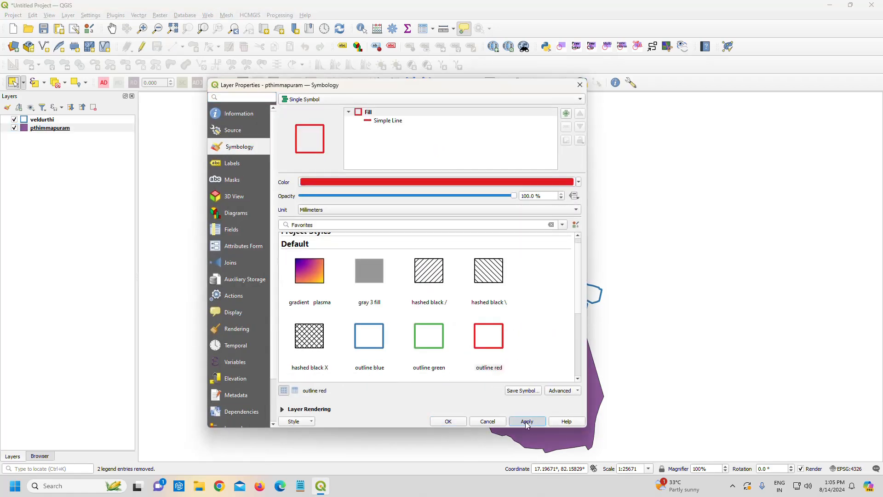
{"action": "left_click", "coordinate": [448, 421]}
- Examine the shared boundary between the veldurthi and pthimmapuram outlines up close for gaps and overlaps
{"action": "scroll", "coordinate": [577, 345], "scroll_direction": "down", "scroll_amount": 1}
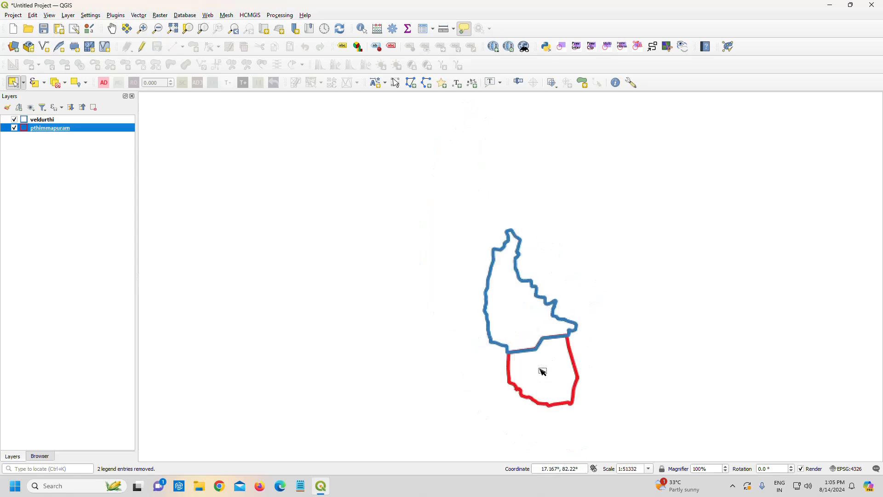
{"action": "scroll", "coordinate": [540, 369], "scroll_direction": "up", "scroll_amount": 3}
{"action": "left_click_drag", "start_coordinate": [472, 279], "coordinate": [425, 367]}
{"action": "scroll", "coordinate": [464, 294], "scroll_direction": "up", "scroll_amount": 1}
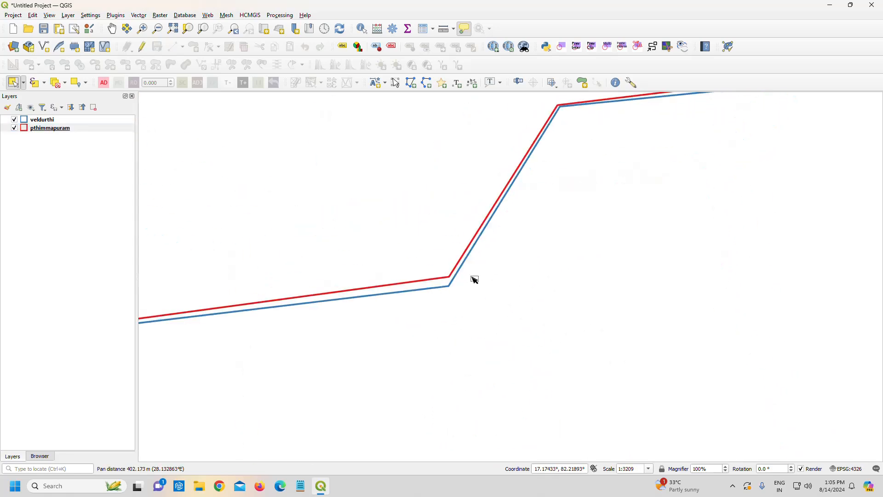
{"action": "left_click_drag", "start_coordinate": [616, 160], "coordinate": [451, 356]}
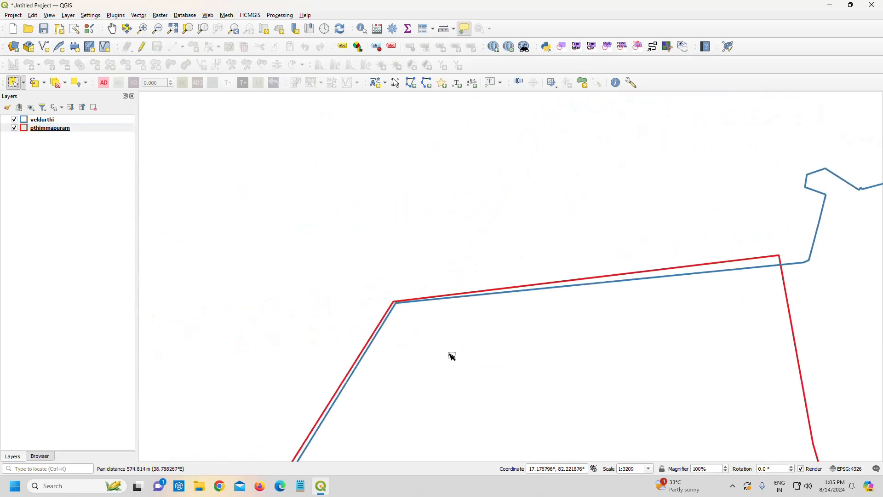
{"action": "scroll", "coordinate": [615, 330], "scroll_direction": "down", "scroll_amount": 2}
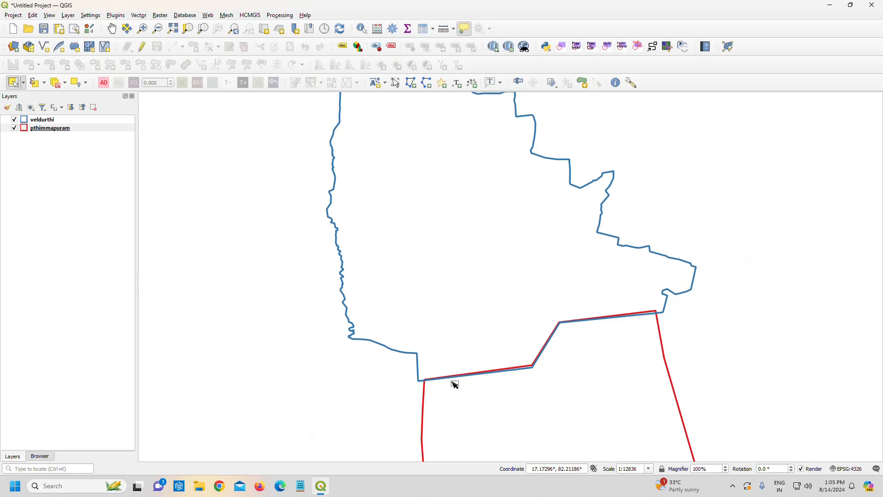
{"action": "scroll", "coordinate": [555, 358], "scroll_direction": "down", "scroll_amount": 1}
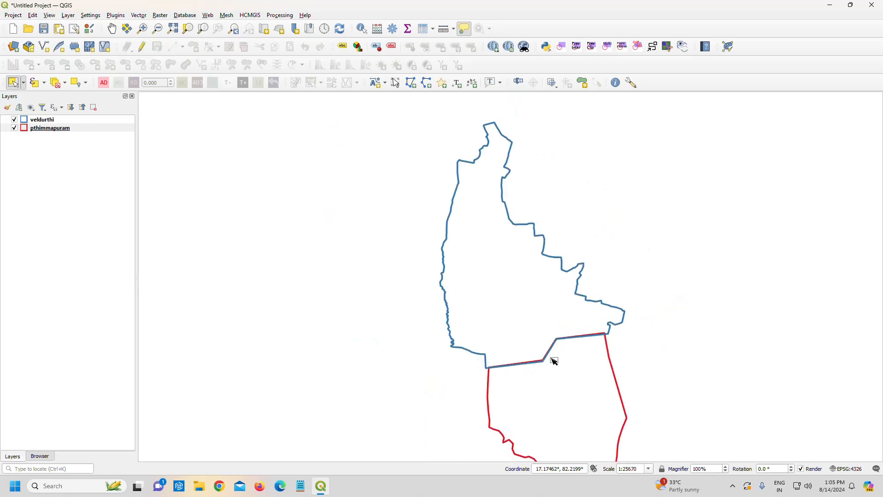
{"action": "scroll", "coordinate": [554, 361], "scroll_direction": "up", "scroll_amount": 3}
{"action": "scroll", "coordinate": [549, 362], "scroll_direction": "down", "scroll_amount": 3}
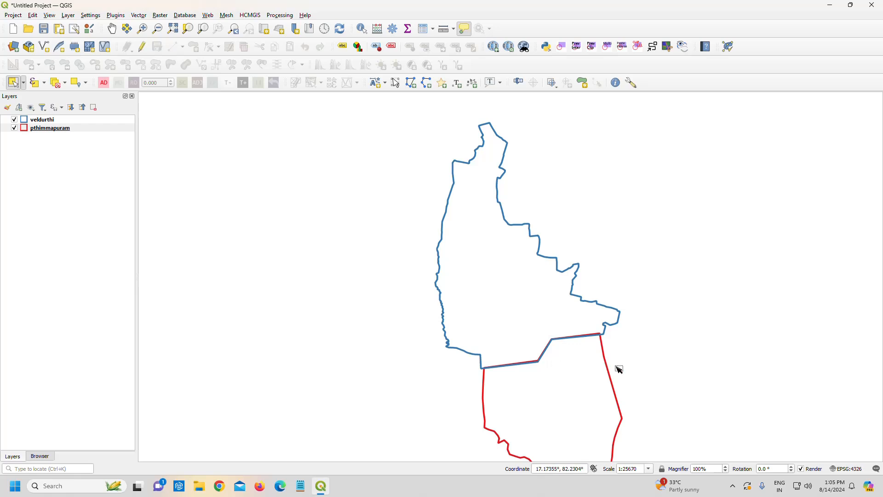
{"action": "left_click_drag", "start_coordinate": [655, 371], "coordinate": [633, 299]}
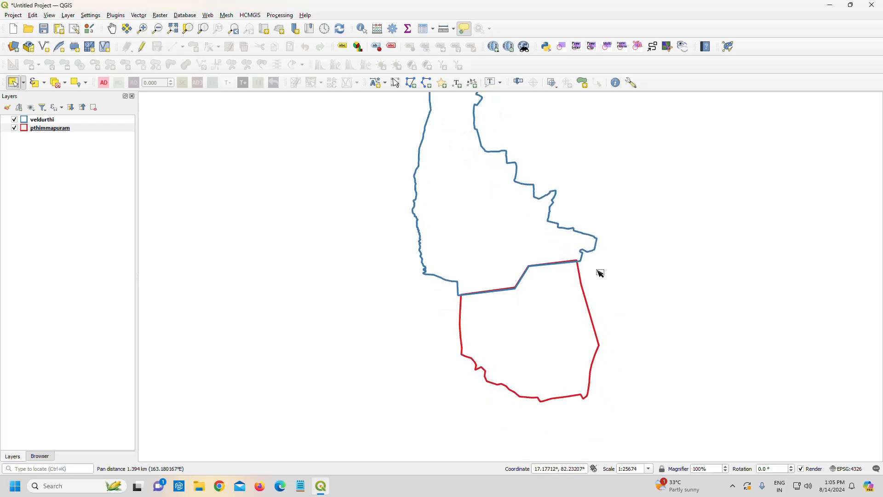
{"action": "scroll", "coordinate": [600, 273], "scroll_direction": "down", "scroll_amount": 2}
{"action": "scroll", "coordinate": [600, 273], "scroll_direction": "up", "scroll_amount": 3}
{"action": "scroll", "coordinate": [445, 324], "scroll_direction": "up", "scroll_amount": 2}
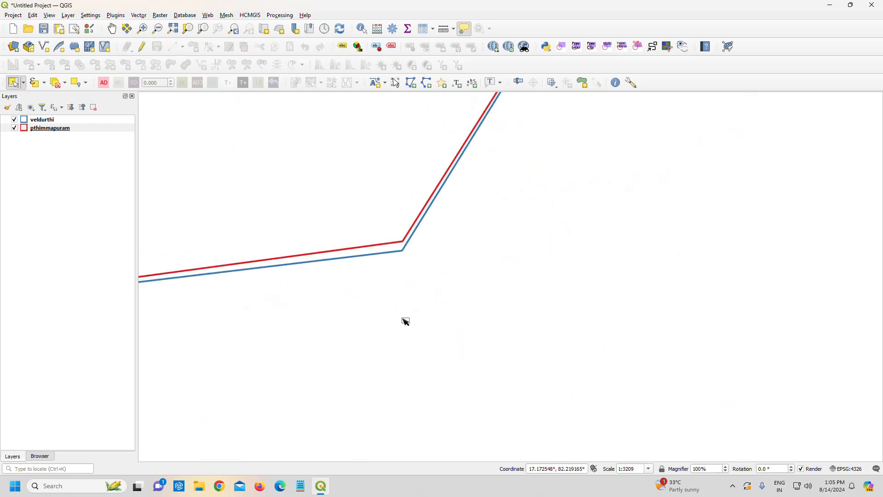
{"action": "left_click_drag", "start_coordinate": [541, 147], "coordinate": [437, 426]}
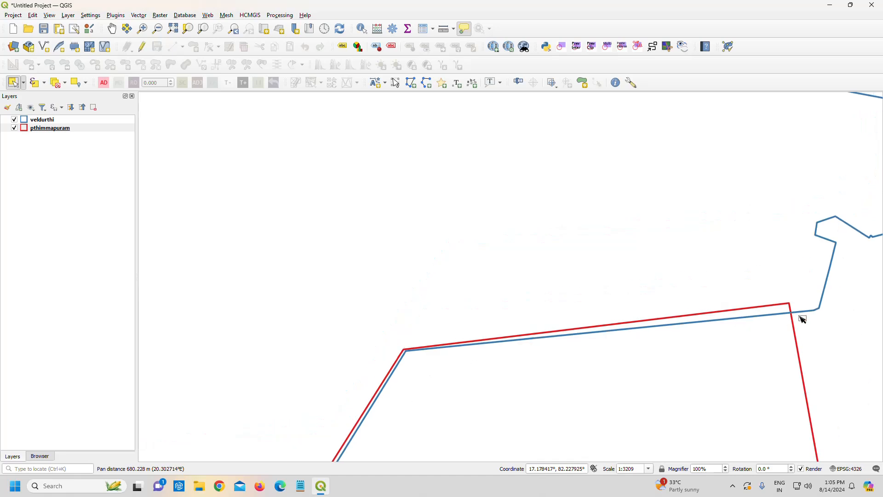
{"action": "scroll", "coordinate": [526, 327], "scroll_direction": "down", "scroll_amount": 2}
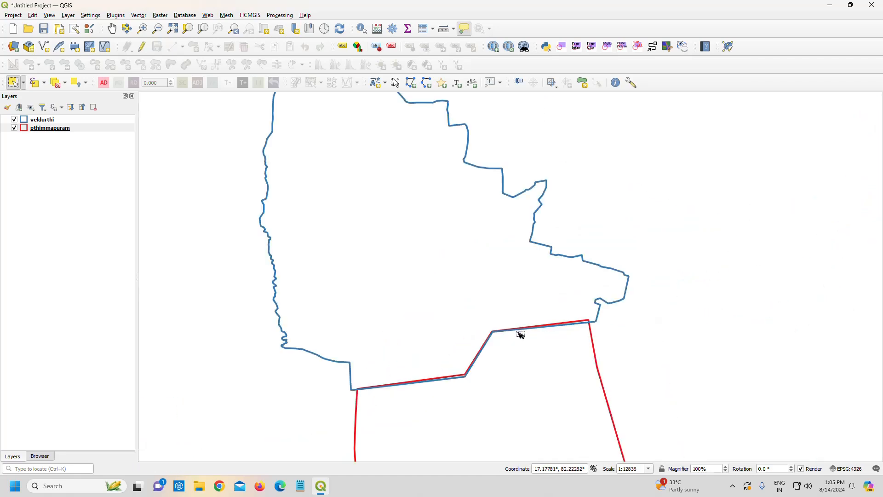
{"action": "scroll", "coordinate": [488, 383], "scroll_direction": "down", "scroll_amount": 1}
{"action": "left_click_drag", "start_coordinate": [484, 381], "coordinate": [505, 189]}
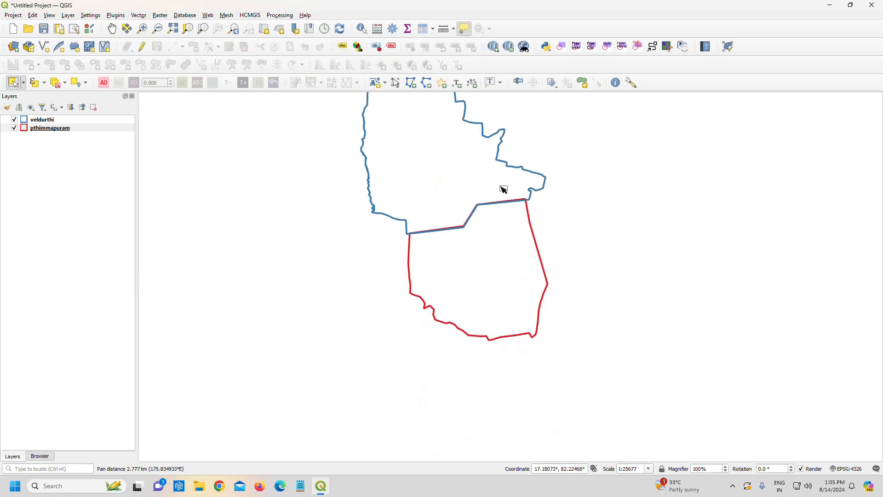
{"action": "scroll", "coordinate": [486, 227], "scroll_direction": "down", "scroll_amount": 2}
{"action": "scroll", "coordinate": [487, 227], "scroll_direction": "up", "scroll_amount": 3}
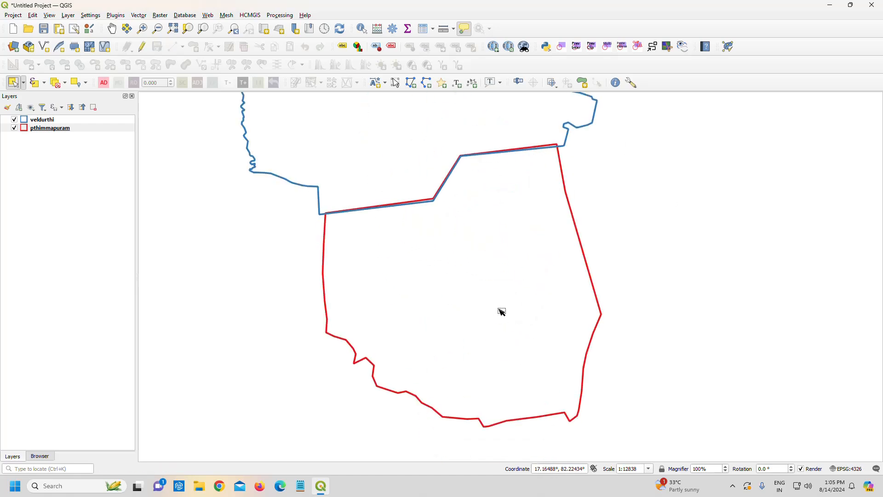
{"action": "left_click_drag", "start_coordinate": [415, 210], "coordinate": [412, 227]}
{"action": "scroll", "coordinate": [412, 227], "scroll_direction": "up", "scroll_amount": 1}
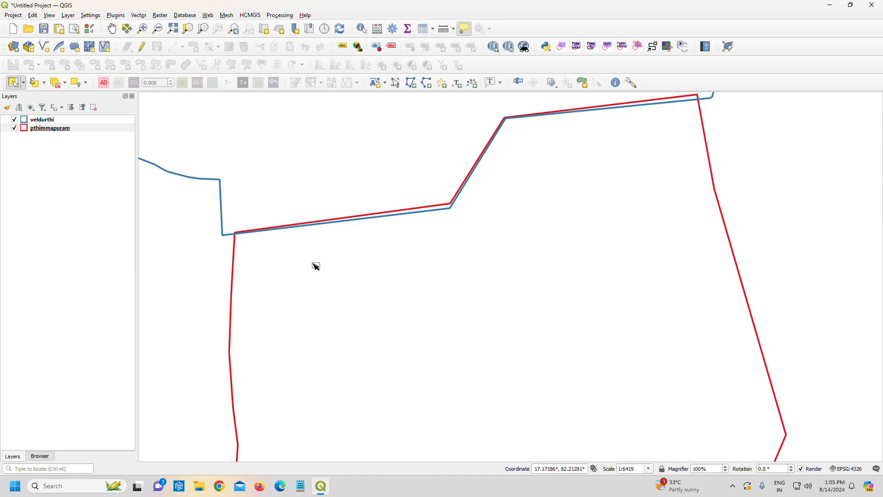
- Select the P THIMMAPURAM polygon to highlight its extent on the map and clear the selection again
{"action": "left_click", "coordinate": [249, 241]}
{"action": "left_click", "coordinate": [200, 254]}
{"action": "left_click", "coordinate": [308, 261]}
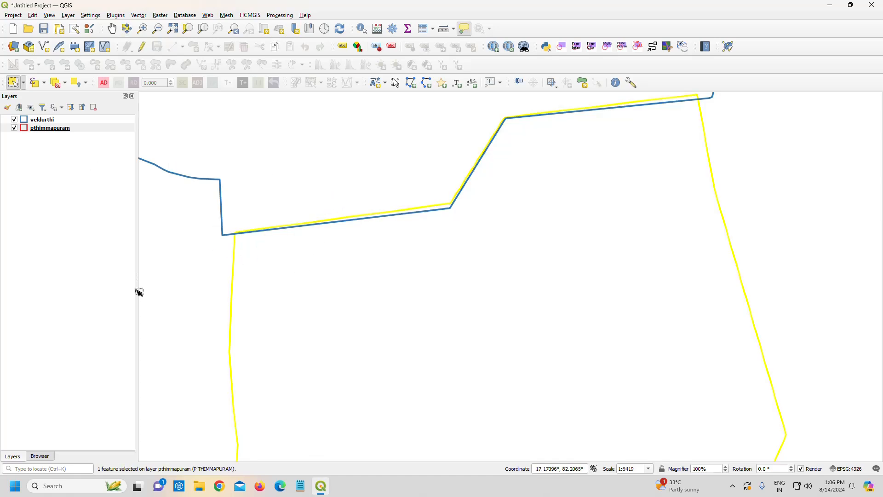
{"action": "left_click", "coordinate": [205, 297]}
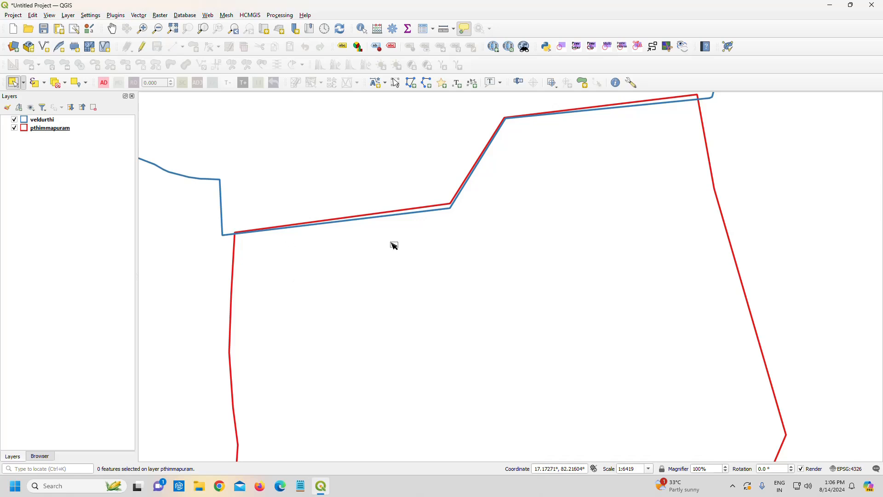
- Turn on editing for the pthimmapuram layer
{"action": "left_click", "coordinate": [53, 130]}
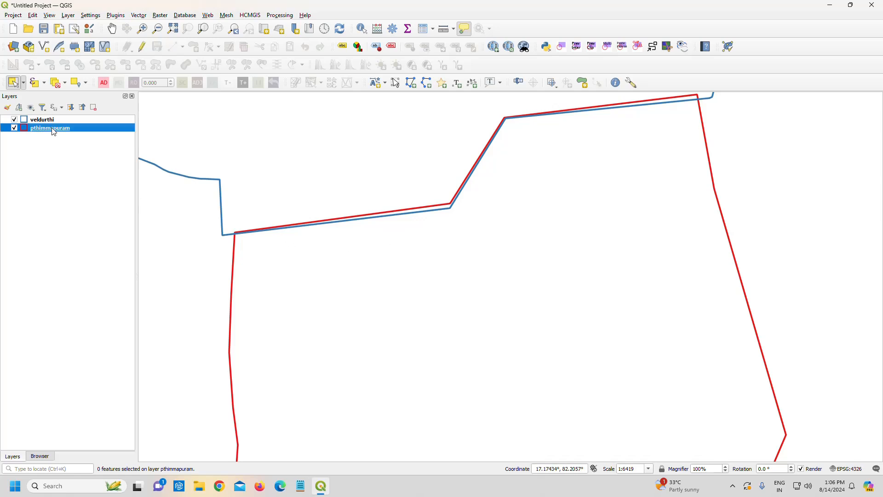
{"action": "left_click", "coordinate": [143, 47]}
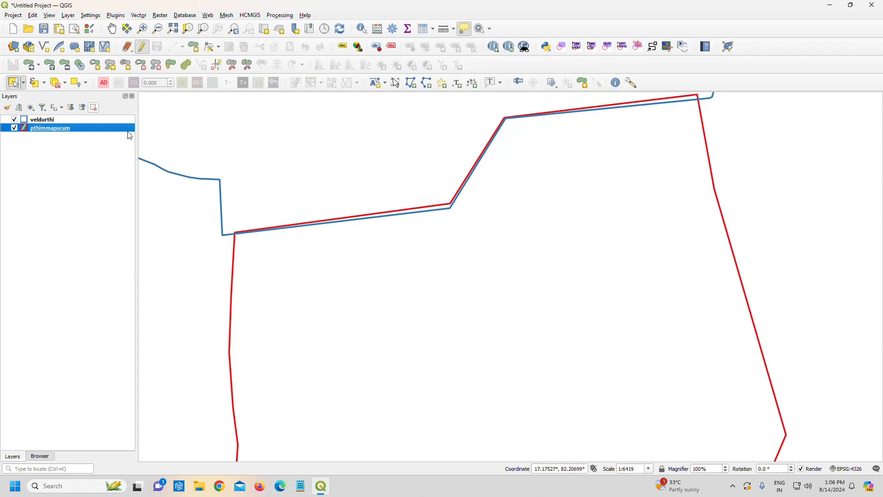
{"action": "left_click", "coordinate": [305, 308]}
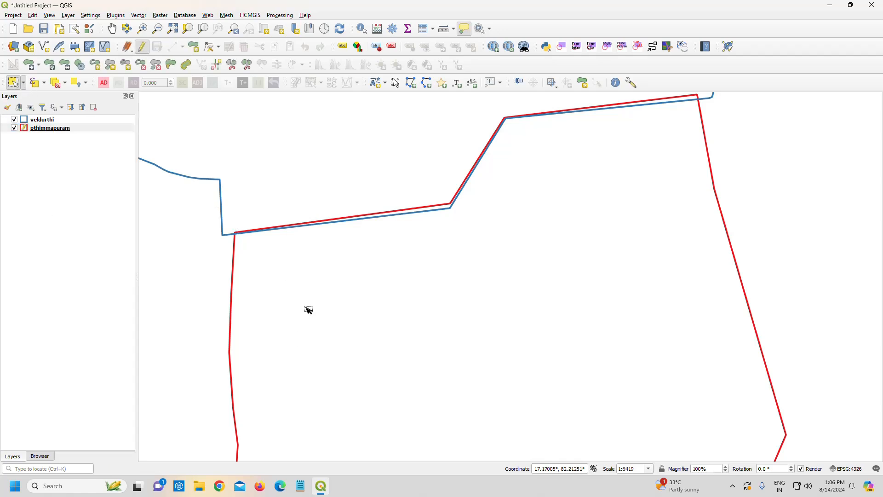
- Select the P THIMMAPURAM polygon in the pthimmapuram layer
{"action": "scroll", "coordinate": [287, 346], "scroll_direction": "down", "scroll_amount": 4}
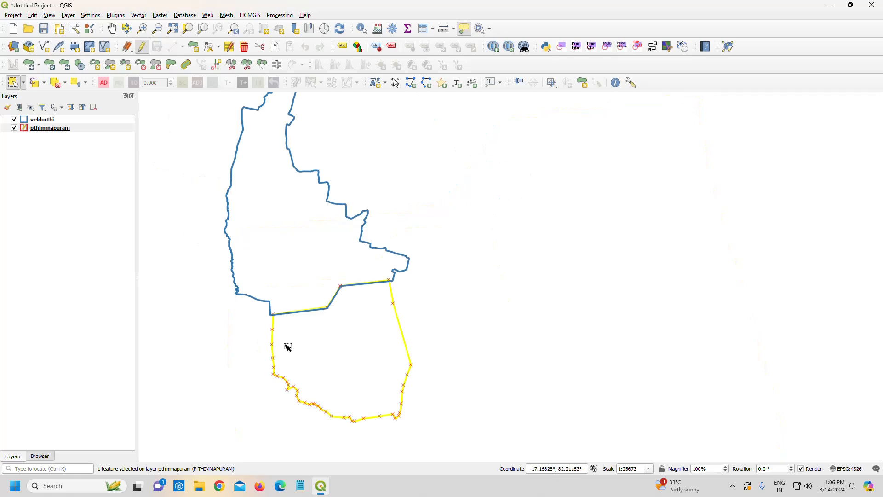
{"action": "scroll", "coordinate": [313, 348], "scroll_direction": "up", "scroll_amount": 1}
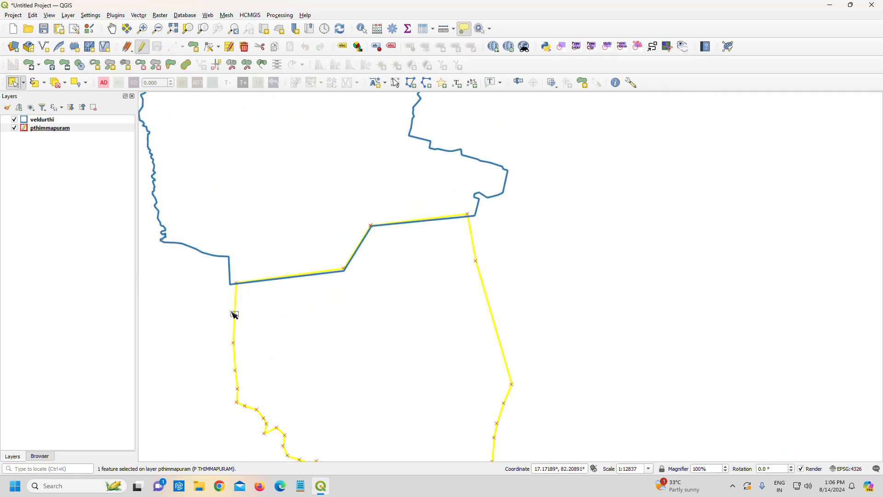
{"action": "scroll", "coordinate": [235, 304], "scroll_direction": "up", "scroll_amount": 1}
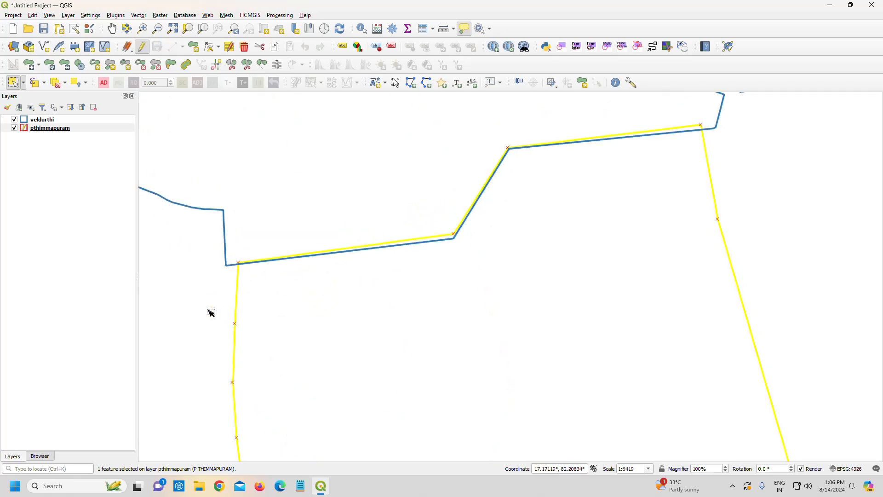
- Start a Reshape Features line just west of the P THIMMAPURAM polygon and carry it across its northwest corner onto the veldurthi boundary
{"action": "scroll", "coordinate": [211, 313], "scroll_direction": "up", "scroll_amount": 1}
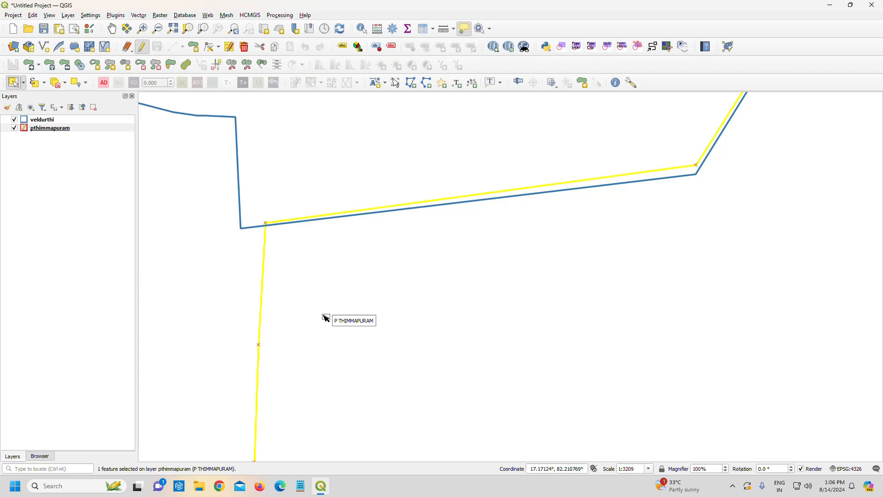
{"action": "left_click_drag", "start_coordinate": [290, 251], "coordinate": [274, 288]}
{"action": "scroll", "coordinate": [279, 278], "scroll_direction": "up", "scroll_amount": 1}
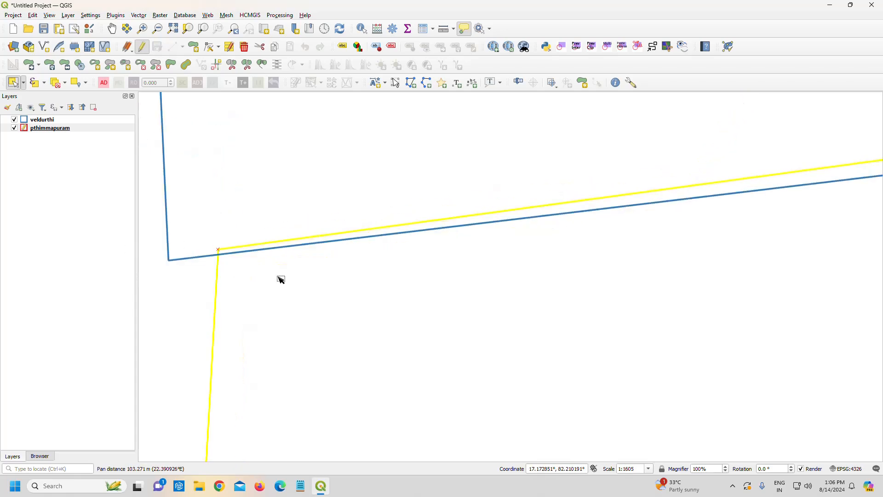
{"action": "left_click", "coordinate": [171, 65]}
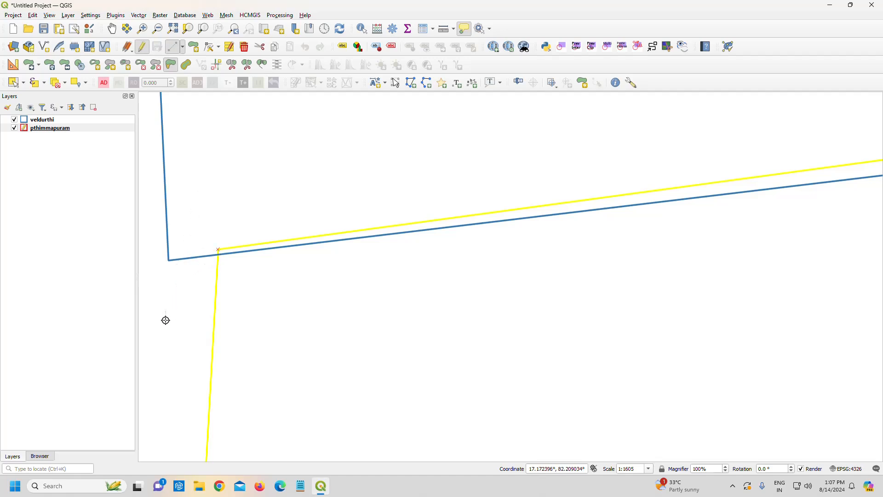
{"action": "left_click", "coordinate": [217, 252]}
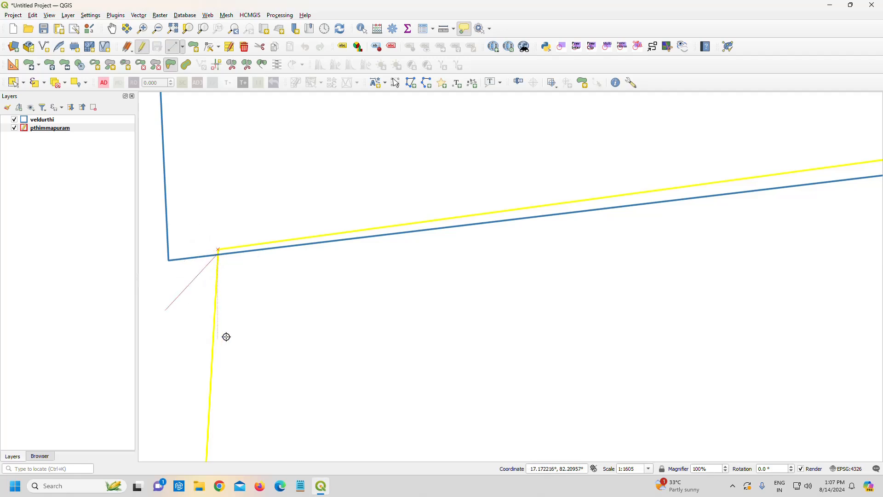
{"action": "left_click", "coordinate": [346, 239]}
- Extend the reshape line eastward with closely spaced vertices on the veldurthi boundary along the western half of the first straight section
{"action": "left_click_drag", "start_coordinate": [498, 256], "coordinate": [399, 328]}
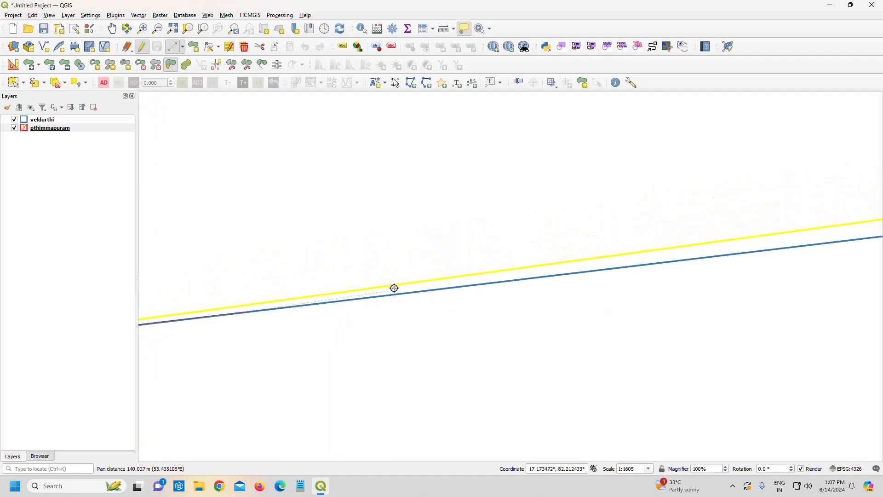
{"action": "scroll", "coordinate": [395, 296], "scroll_direction": "down", "scroll_amount": 2}
{"action": "scroll", "coordinate": [395, 296], "scroll_direction": "up", "scroll_amount": 4}
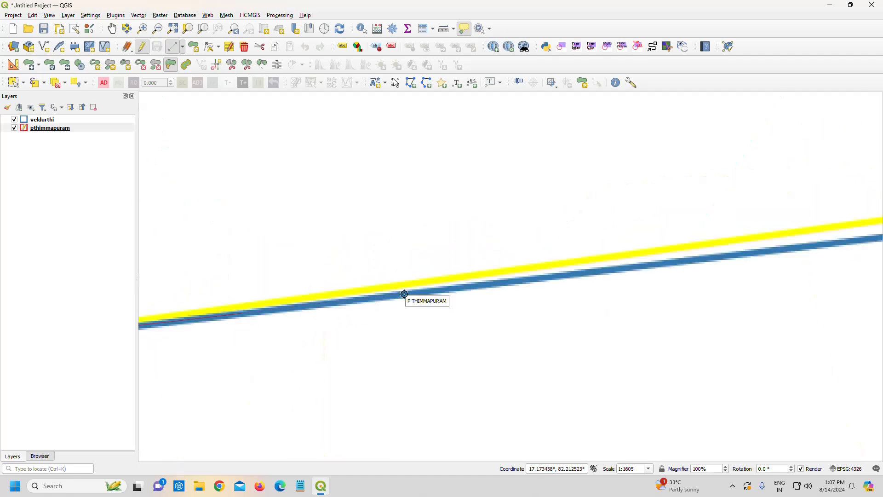
{"action": "left_click_drag", "start_coordinate": [497, 298], "coordinate": [339, 349]}
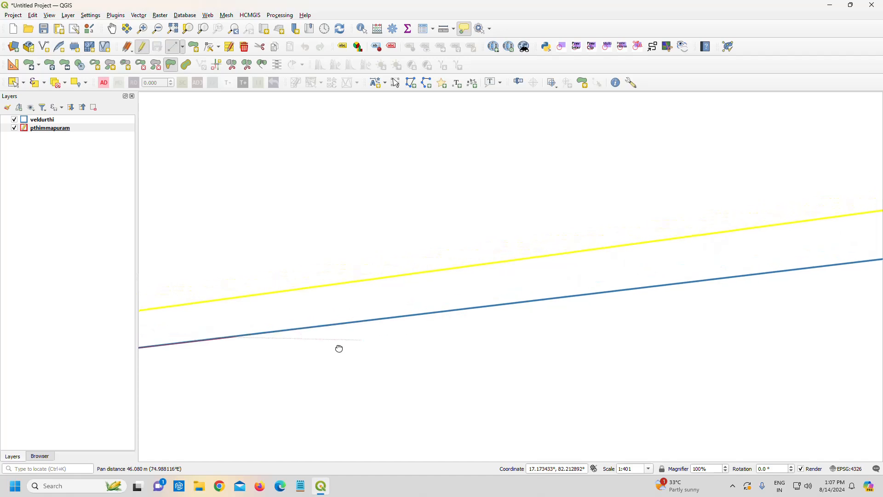
{"action": "scroll", "coordinate": [421, 326], "scroll_direction": "up", "scroll_amount": 1}
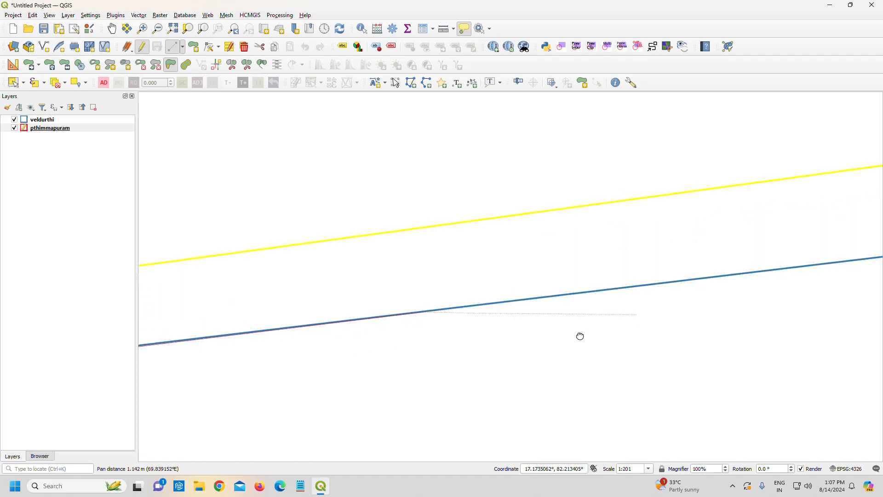
{"action": "left_click_drag", "start_coordinate": [427, 311], "coordinate": [433, 339]}
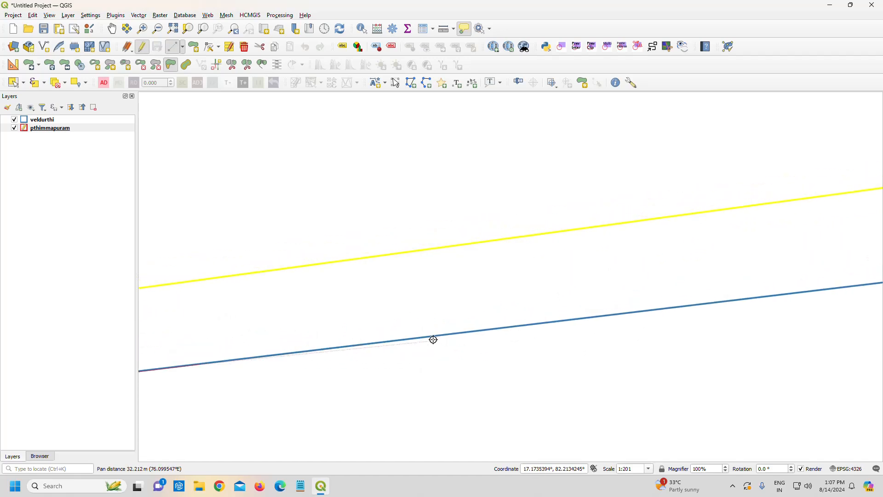
{"action": "left_click", "coordinate": [673, 307]}
{"action": "left_click_drag", "start_coordinate": [773, 329], "coordinate": [393, 381]}
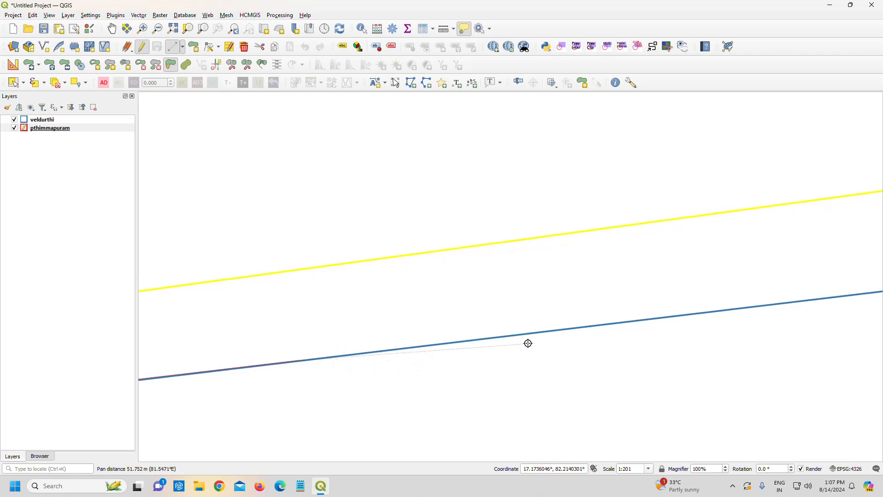
{"action": "left_click", "coordinate": [528, 334]}
{"action": "left_click_drag", "start_coordinate": [730, 338], "coordinate": [425, 368]}
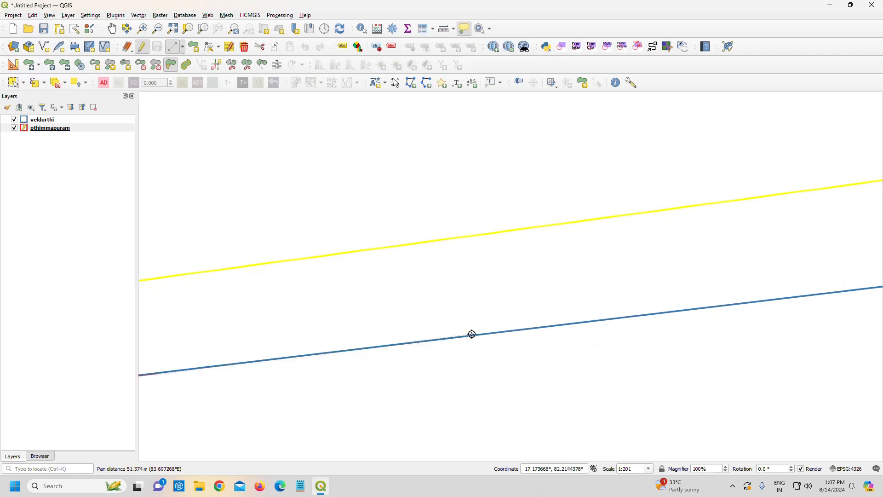
{"action": "left_click", "coordinate": [471, 334]}
{"action": "left_click_drag", "start_coordinate": [701, 347], "coordinate": [420, 386]}
{"action": "left_click", "coordinate": [519, 335]}
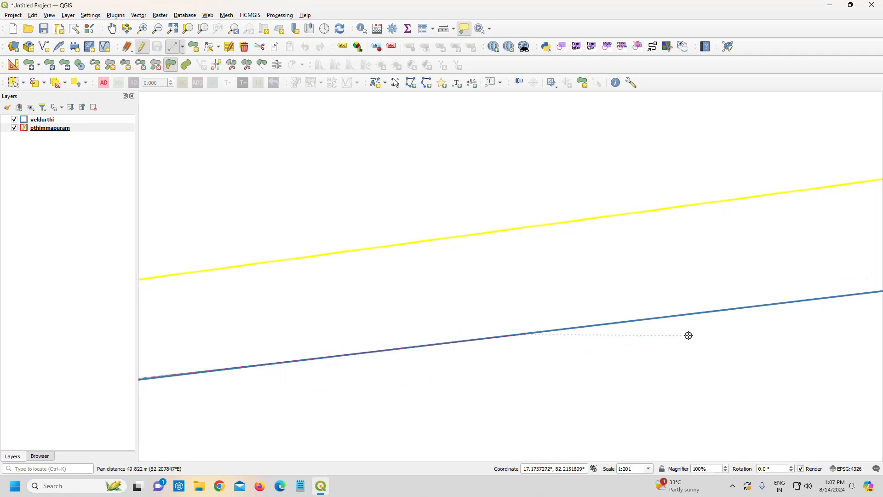
- Continue placing reshape vertices on the veldurthi boundary along the eastern half of the first straight section
{"action": "left_click_drag", "start_coordinate": [688, 335], "coordinate": [605, 372]}
{"action": "scroll", "coordinate": [648, 347], "scroll_direction": "up", "scroll_amount": 2}
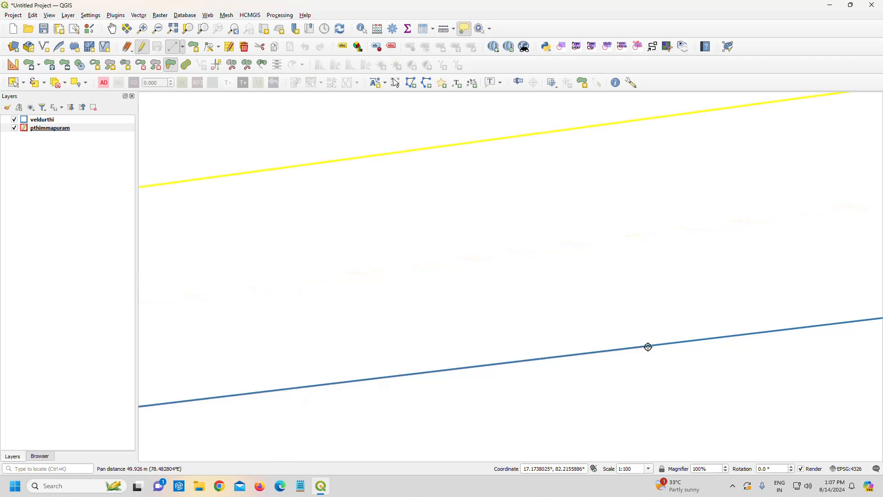
{"action": "scroll", "coordinate": [610, 363], "scroll_direction": "down", "scroll_amount": 2}
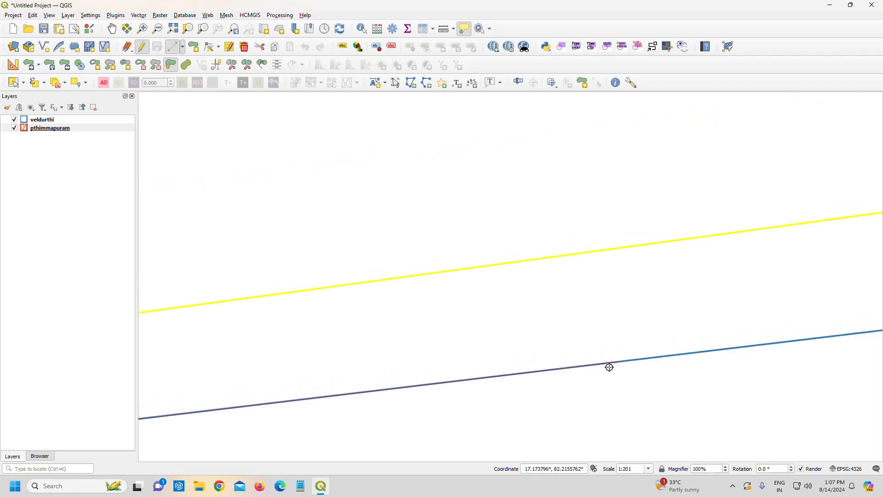
{"action": "left_click_drag", "start_coordinate": [729, 321], "coordinate": [500, 338]}
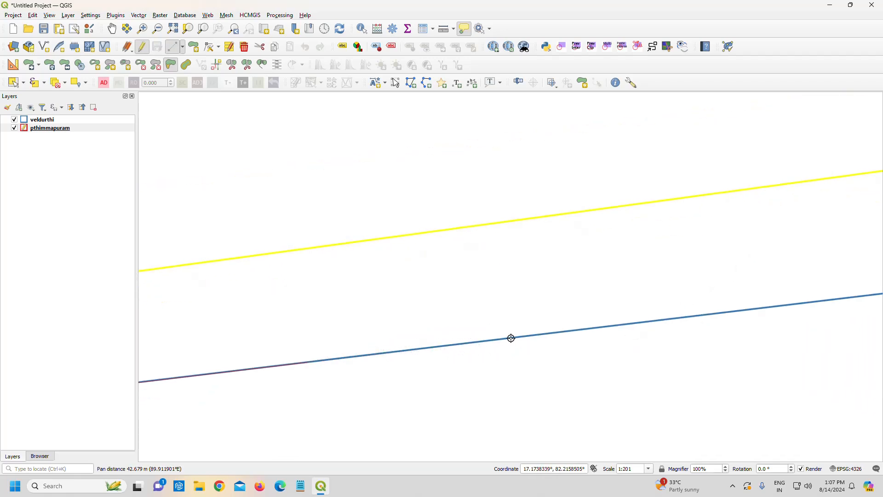
{"action": "left_click", "coordinate": [511, 336]}
{"action": "left_click_drag", "start_coordinate": [776, 328], "coordinate": [476, 376]}
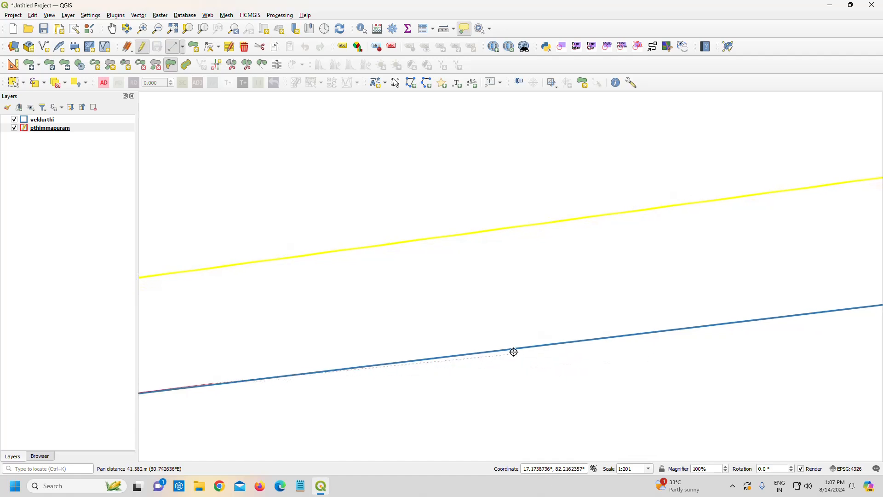
{"action": "scroll", "coordinate": [519, 346], "scroll_direction": "up", "scroll_amount": 1}
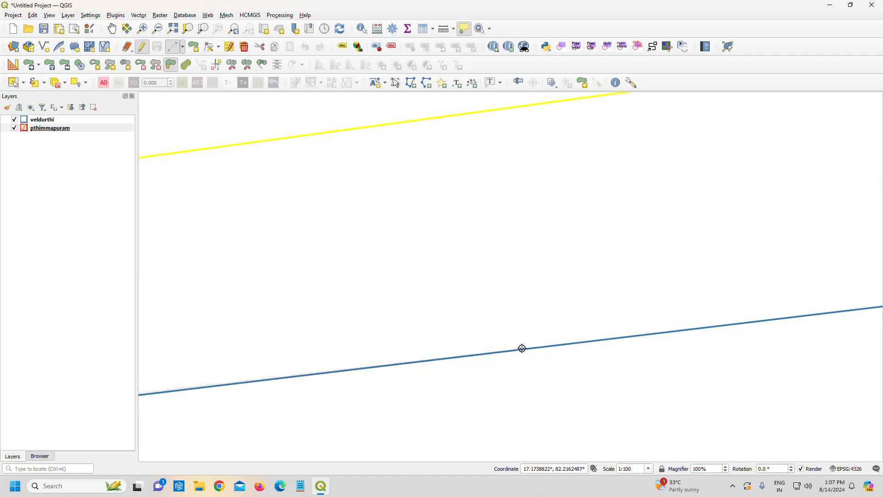
{"action": "left_click_drag", "start_coordinate": [610, 370], "coordinate": [358, 387]}
{"action": "left_click", "coordinate": [611, 327]}
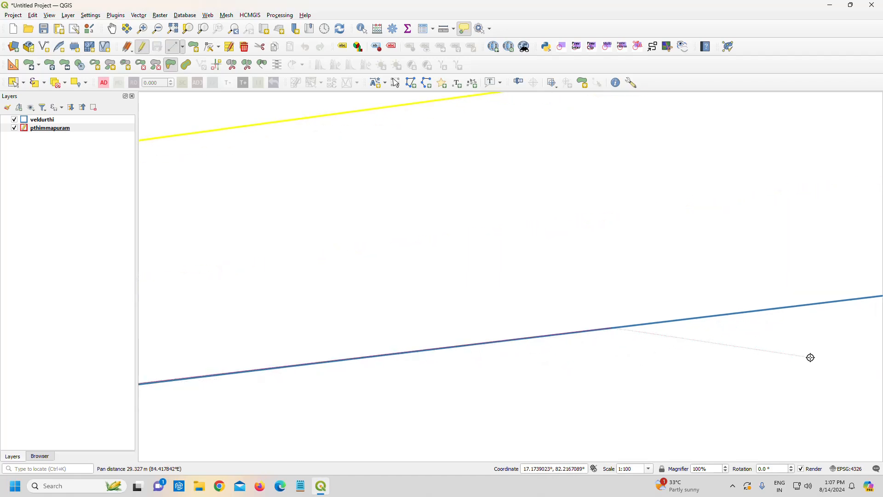
{"action": "left_click_drag", "start_coordinate": [809, 357], "coordinate": [302, 364]}
{"action": "left_click", "coordinate": [626, 273]}
{"action": "left_click_drag", "start_coordinate": [755, 294], "coordinate": [148, 414]}
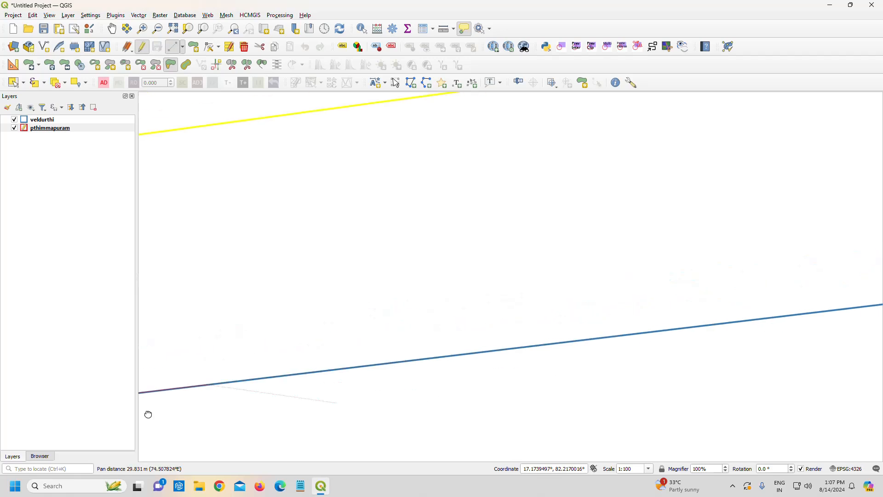
{"action": "left_click", "coordinate": [656, 320]}
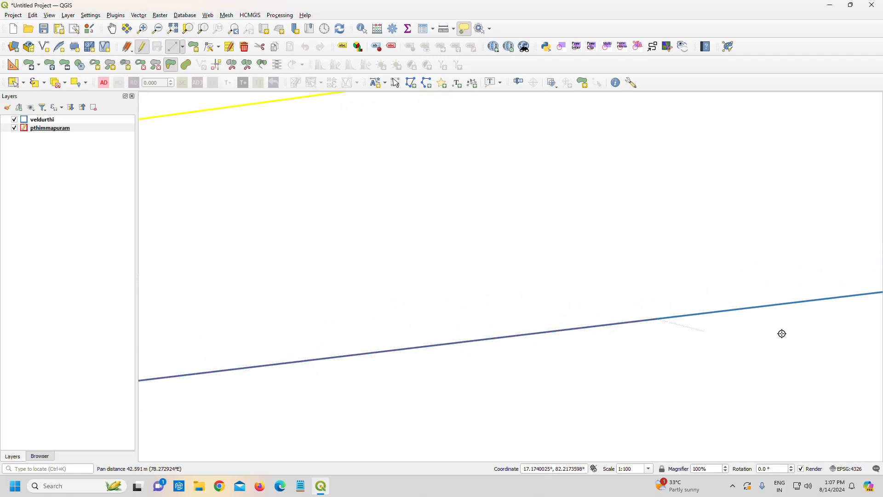
- Bring the reshape line along the veldurthi boundary to its lower bend, placing a vertex exactly on that corner
{"action": "left_click_drag", "start_coordinate": [787, 334], "coordinate": [149, 380]}
{"action": "left_click", "coordinate": [614, 293]}
{"action": "left_click_drag", "start_coordinate": [832, 301], "coordinate": [92, 388]}
{"action": "left_click", "coordinate": [731, 278]}
{"action": "left_click_drag", "start_coordinate": [823, 303], "coordinate": [77, 426]}
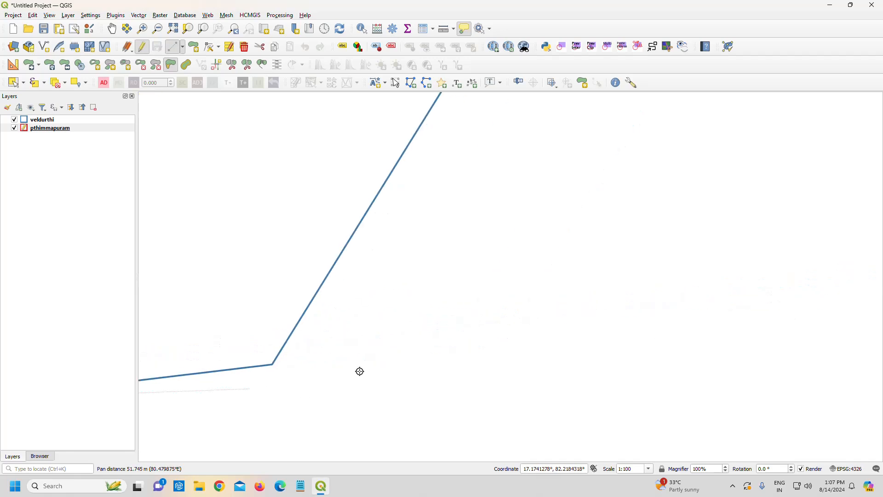
{"action": "scroll", "coordinate": [281, 366], "scroll_direction": "up", "scroll_amount": 1}
{"action": "scroll", "coordinate": [368, 382], "scroll_direction": "down", "scroll_amount": 5}
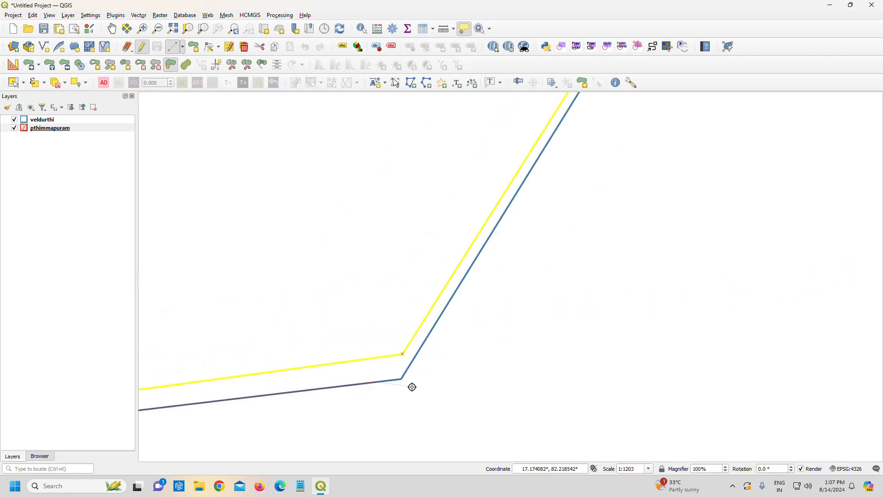
{"action": "scroll", "coordinate": [408, 384], "scroll_direction": "down", "scroll_amount": 1}
{"action": "scroll", "coordinate": [408, 386], "scroll_direction": "down", "scroll_amount": 1}
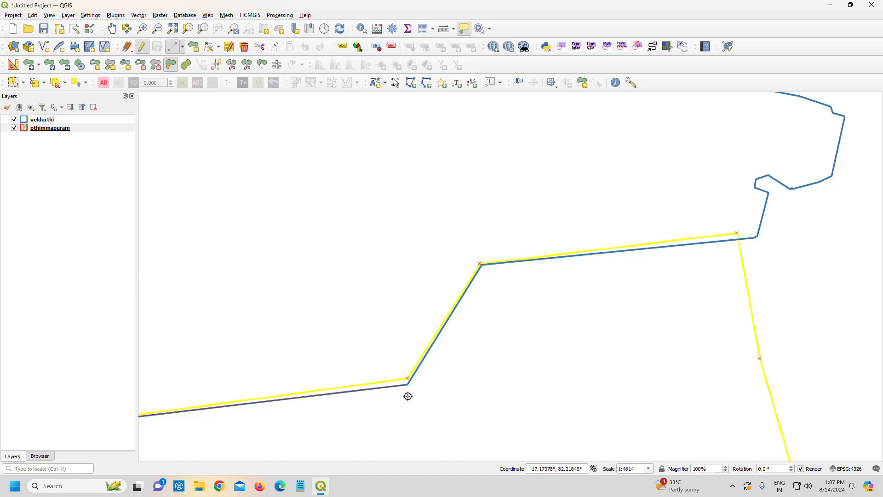
{"action": "scroll", "coordinate": [408, 396], "scroll_direction": "up", "scroll_amount": 2}
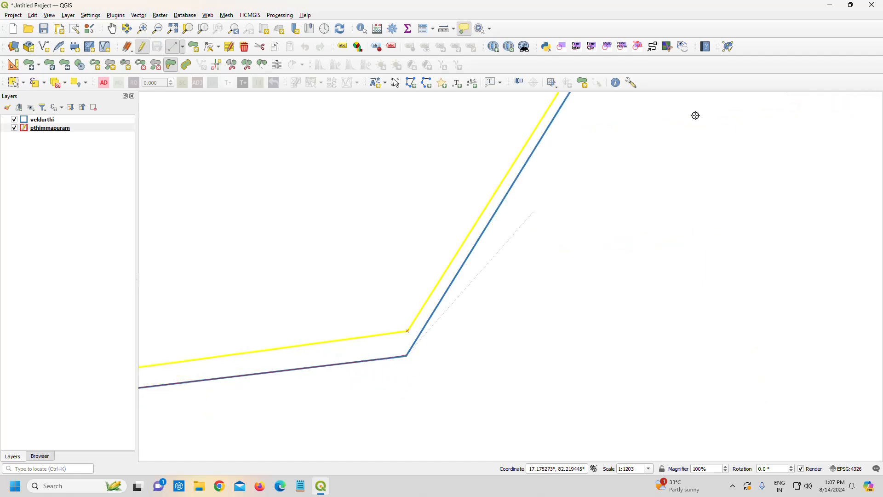
- Trace the diagonal section of the veldurthi boundary up to its upper bend and place a reshape vertex on that corner
{"action": "scroll", "coordinate": [585, 178], "scroll_direction": "up", "scroll_amount": 1}
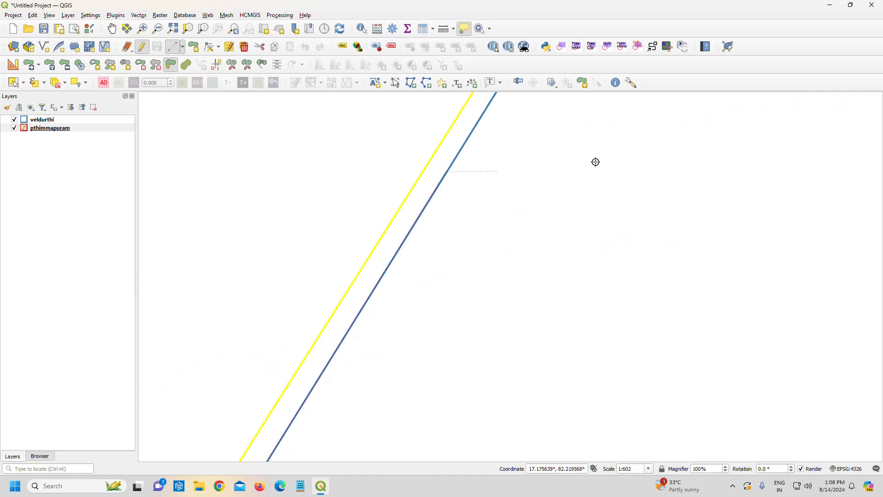
{"action": "left_click_drag", "start_coordinate": [595, 161], "coordinate": [266, 418]}
{"action": "left_click_drag", "start_coordinate": [334, 119], "coordinate": [438, 463]}
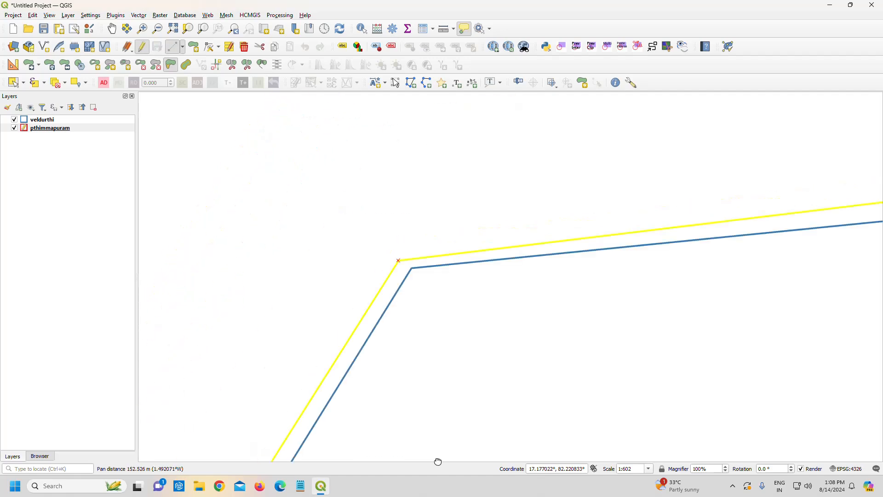
{"action": "left_click", "coordinate": [411, 269]}
- Trace the last section of the veldurthi boundary to where it crosses the polygon's eastern edge and finish the reshape
{"action": "left_click_drag", "start_coordinate": [764, 300], "coordinate": [299, 348]}
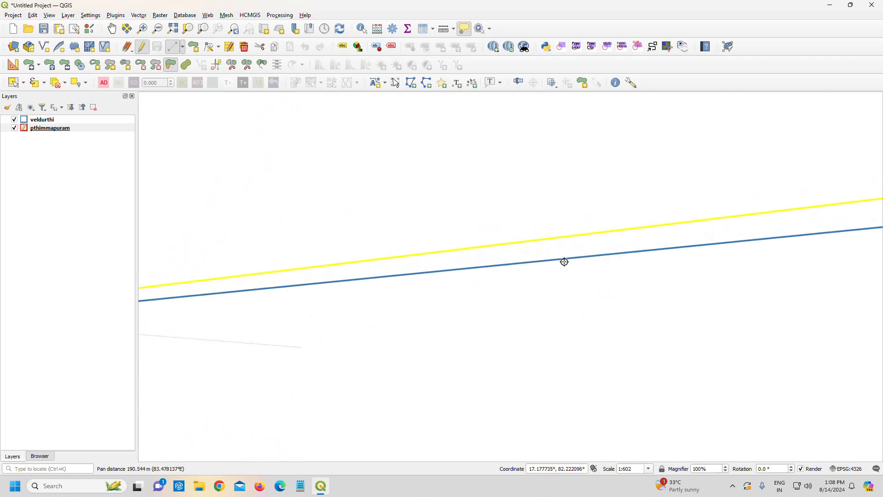
{"action": "left_click", "coordinate": [628, 252]}
{"action": "left_click_drag", "start_coordinate": [861, 289], "coordinate": [246, 352]}
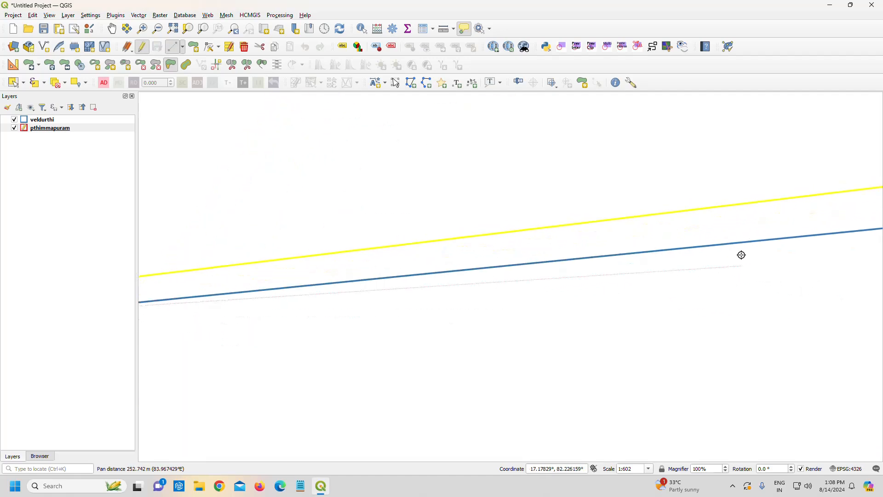
{"action": "left_click", "coordinate": [741, 242]}
{"action": "left_click_drag", "start_coordinate": [827, 268], "coordinate": [287, 341]}
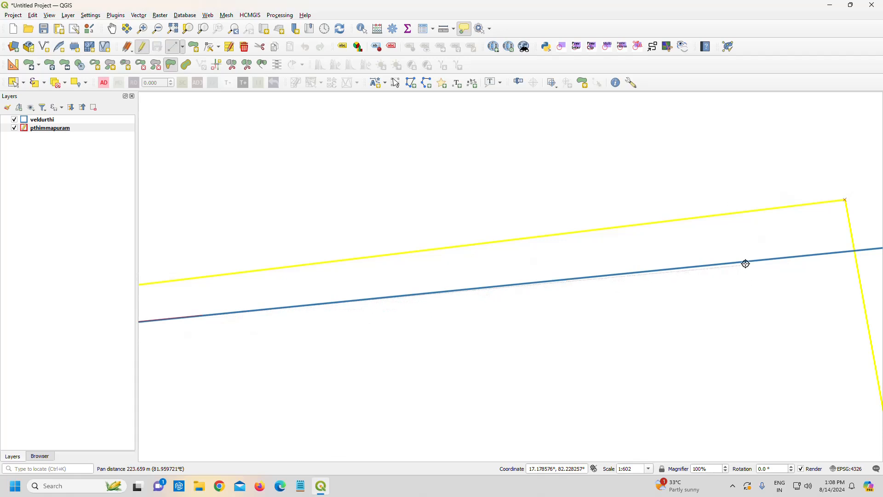
{"action": "left_click_drag", "start_coordinate": [687, 318], "coordinate": [255, 369]}
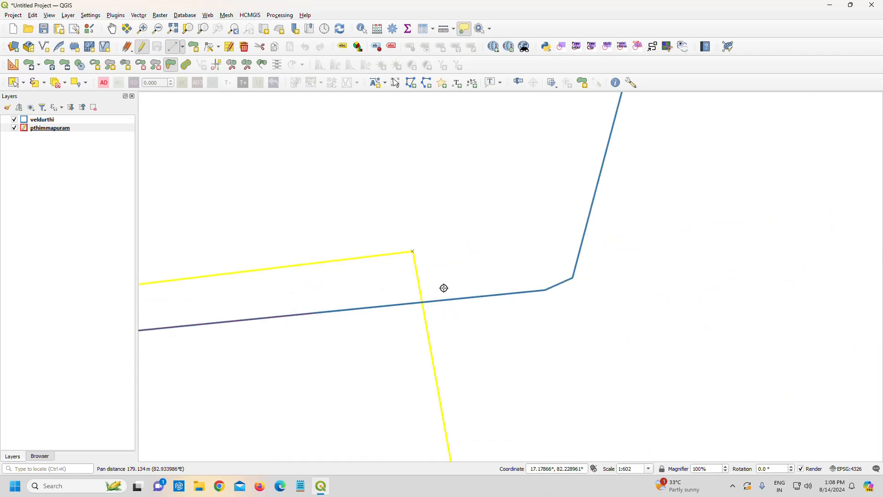
{"action": "left_click", "coordinate": [423, 302]}
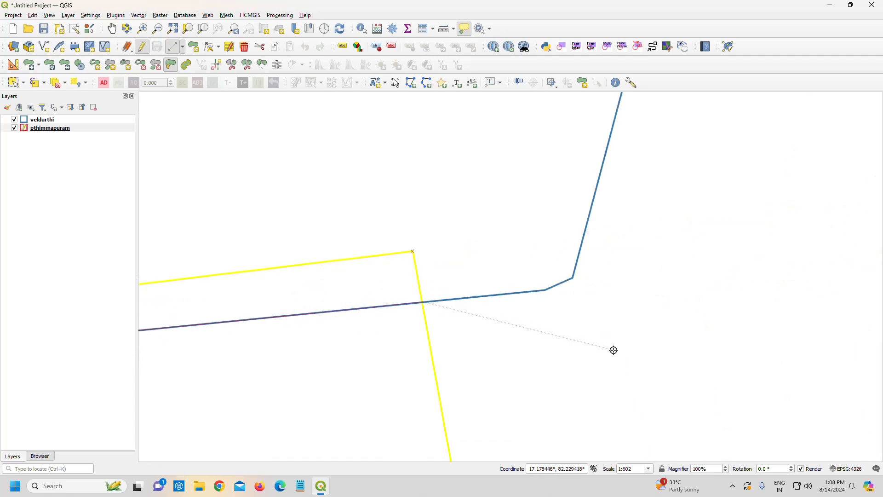
{"action": "right_click", "coordinate": [615, 349]}
{"action": "scroll", "coordinate": [614, 376], "scroll_direction": "up", "scroll_amount": 2}
{"action": "left_click_drag", "start_coordinate": [246, 324], "coordinate": [647, 327]}
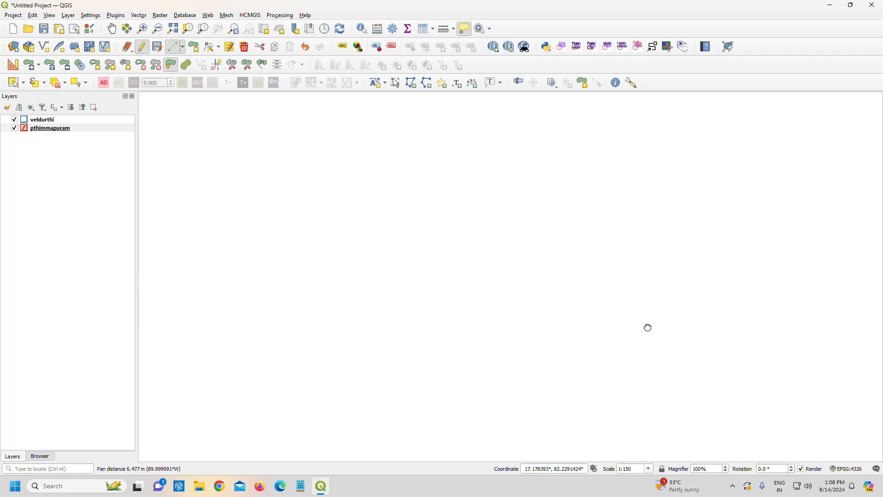
- Examine the pthimmapuram edge against the veldurthi boundary west of the lower bend for remaining gaps
{"action": "scroll", "coordinate": [529, 341], "scroll_direction": "down", "scroll_amount": 3}
{"action": "scroll", "coordinate": [536, 342], "scroll_direction": "down", "scroll_amount": 2}
{"action": "left_click_drag", "start_coordinate": [279, 396], "coordinate": [506, 246]}
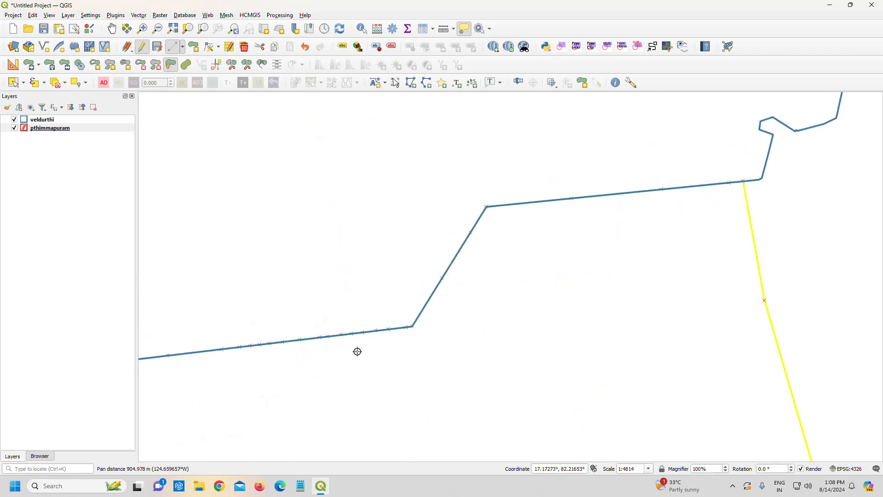
{"action": "scroll", "coordinate": [367, 330], "scroll_direction": "up", "scroll_amount": 5}
{"action": "left_click_drag", "start_coordinate": [378, 166], "coordinate": [529, 453]}
{"action": "scroll", "coordinate": [388, 214], "scroll_direction": "up", "scroll_amount": 1}
{"action": "scroll", "coordinate": [388, 214], "scroll_direction": "up", "scroll_amount": 1}
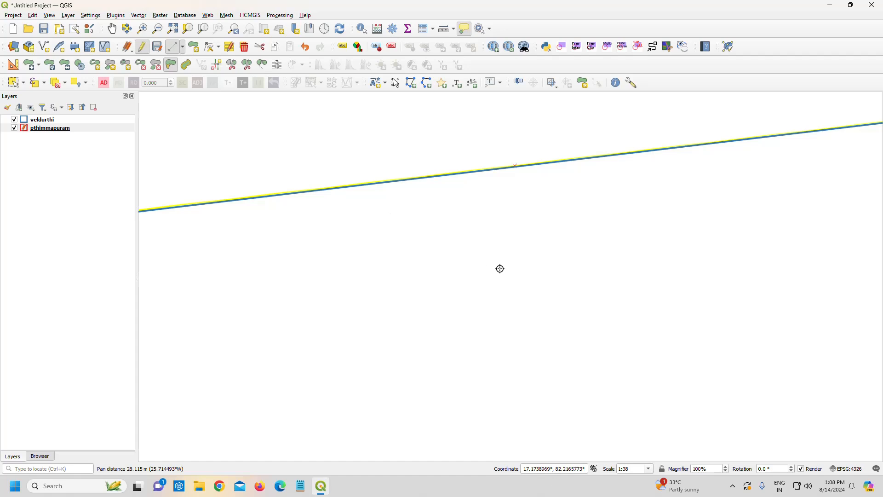
{"action": "scroll", "coordinate": [500, 269], "scroll_direction": "up", "scroll_amount": 1}
{"action": "left_click_drag", "start_coordinate": [226, 214], "coordinate": [534, 361]}
{"action": "left_click_drag", "start_coordinate": [239, 285], "coordinate": [655, 230]}
{"action": "left_click_drag", "start_coordinate": [235, 262], "coordinate": [735, 193]}
- Check the western half of the first straight section for places where the pthimmapuram edge departs from the veldurthi boundary
{"action": "scroll", "coordinate": [578, 326], "scroll_direction": "down", "scroll_amount": 4}
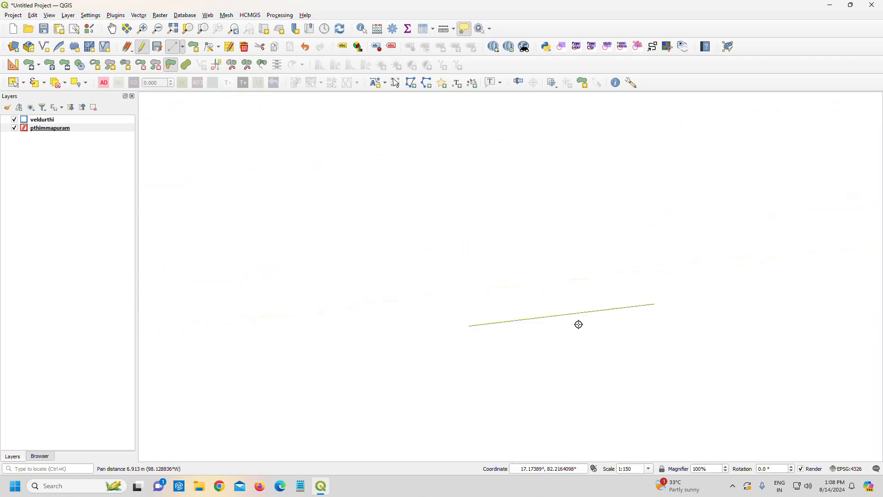
{"action": "scroll", "coordinate": [179, 321], "scroll_direction": "down", "scroll_amount": 1}
{"action": "left_click_drag", "start_coordinate": [179, 321], "coordinate": [553, 196]}
{"action": "scroll", "coordinate": [316, 270], "scroll_direction": "up", "scroll_amount": 4}
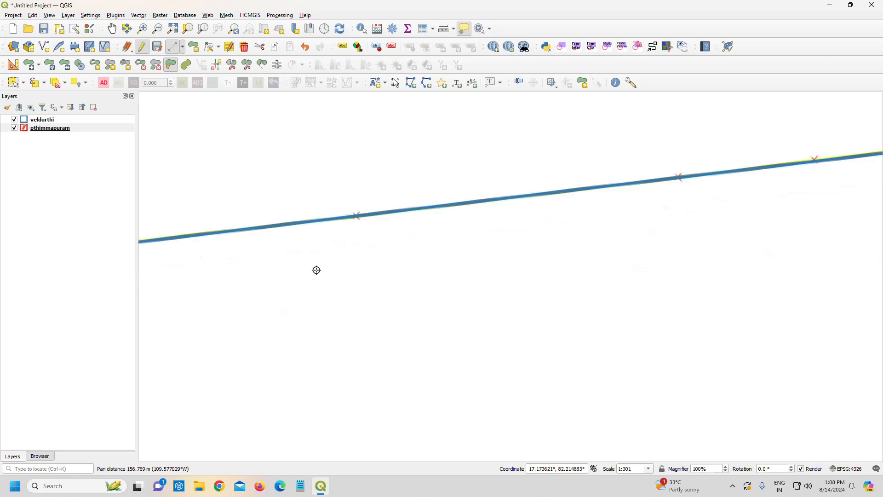
{"action": "left_click_drag", "start_coordinate": [150, 193], "coordinate": [756, 368]}
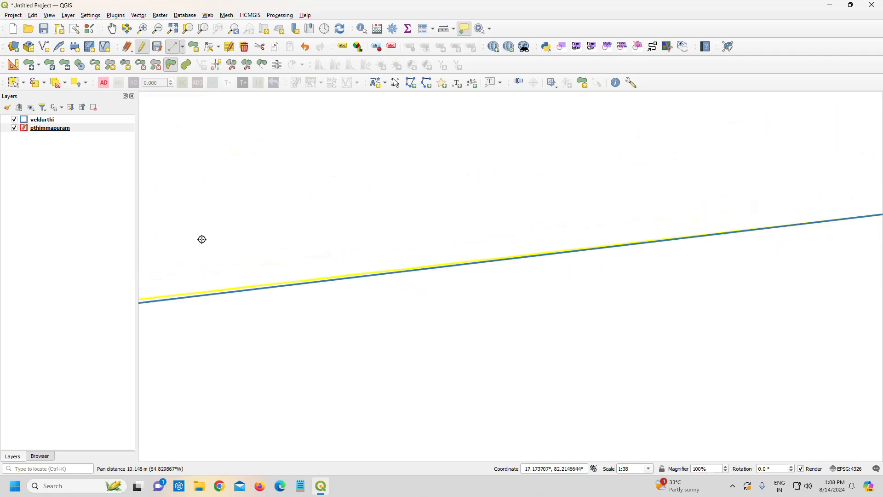
{"action": "left_click_drag", "start_coordinate": [201, 238], "coordinate": [612, 184]}
{"action": "left_click_drag", "start_coordinate": [265, 287], "coordinate": [681, 227]}
{"action": "scroll", "coordinate": [373, 312], "scroll_direction": "down", "scroll_amount": 9}
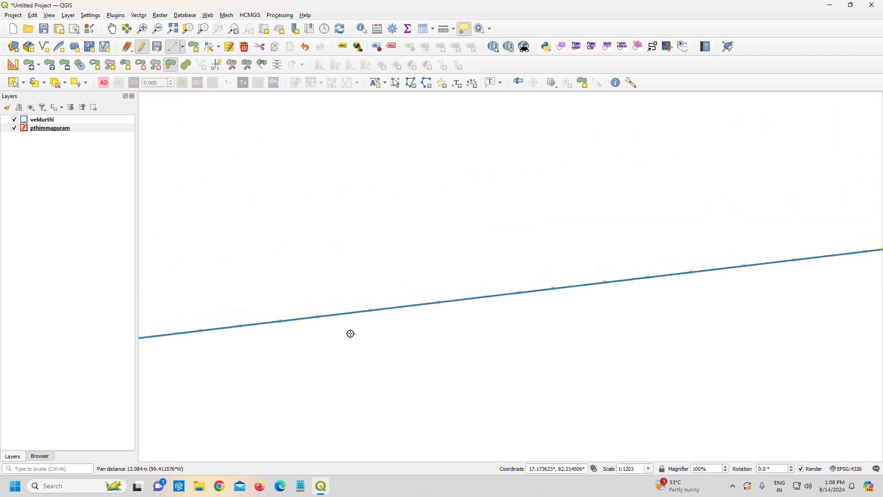
- Start another reshape line just outside the polygon's northwestern corner and follow the veldurthi boundary with a few vertices to its lower bend
{"action": "scroll", "coordinate": [295, 358], "scroll_direction": "up", "scroll_amount": 4}
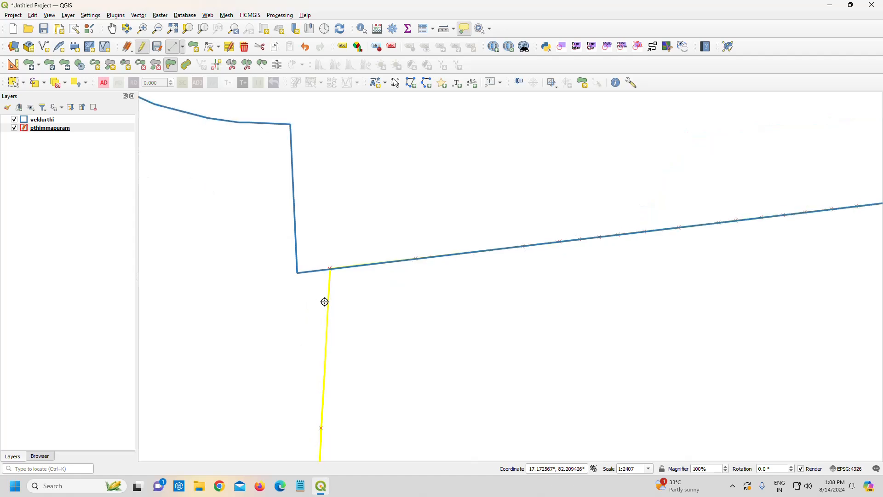
{"action": "left_click", "coordinate": [282, 282]}
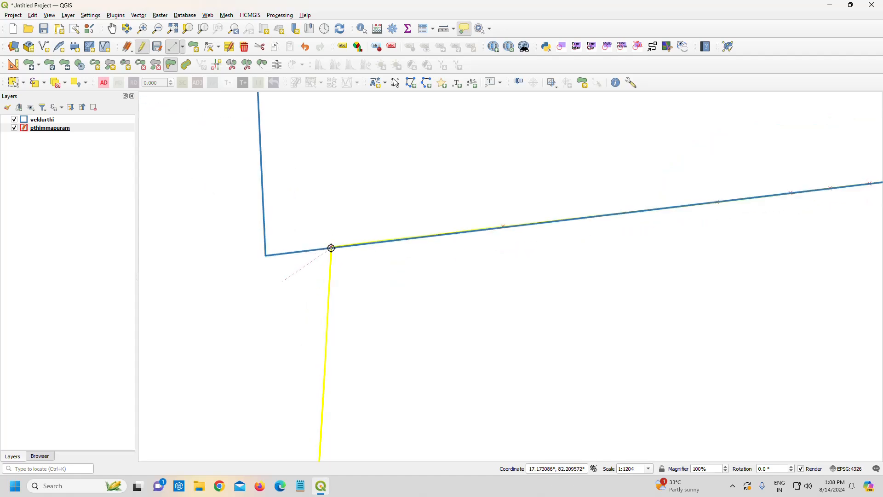
{"action": "left_click", "coordinate": [331, 247]}
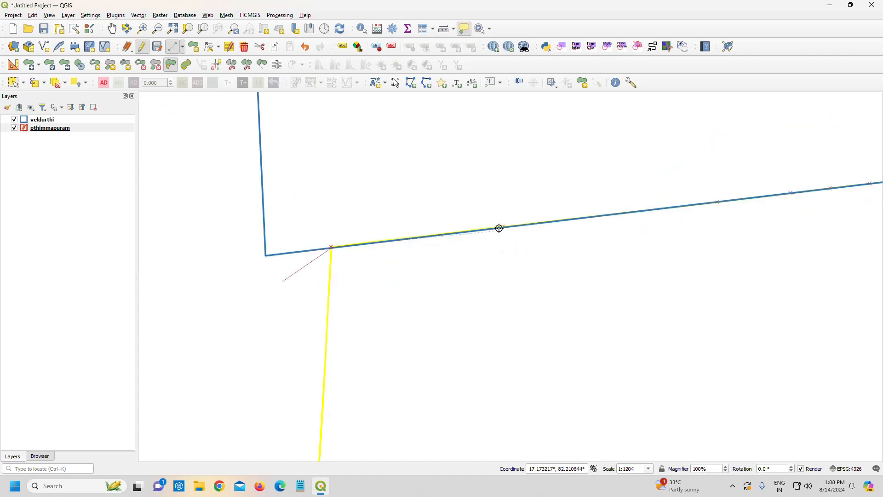
{"action": "left_click", "coordinate": [659, 209]}
{"action": "left_click_drag", "start_coordinate": [867, 207], "coordinate": [154, 394]}
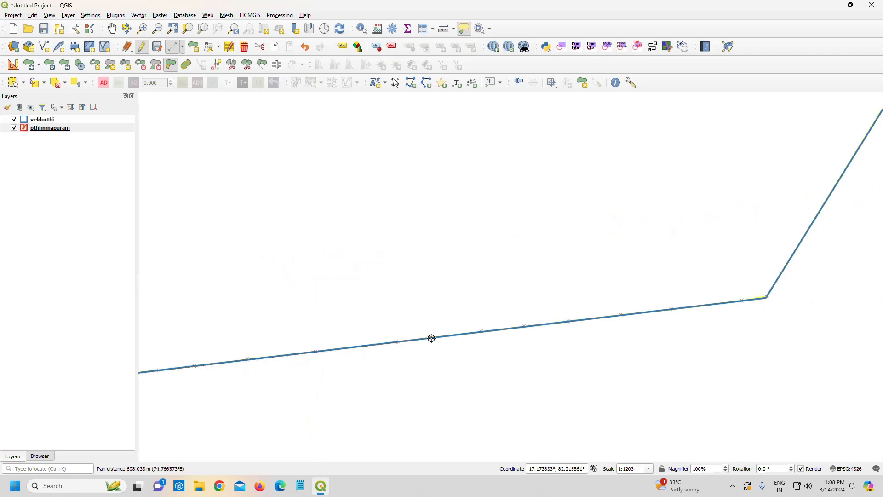
{"action": "left_click", "coordinate": [432, 338]}
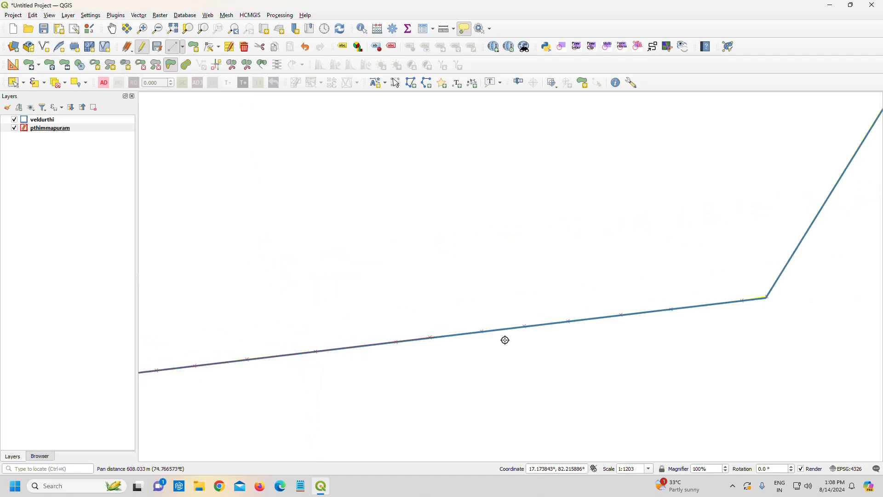
{"action": "left_click", "coordinate": [764, 299]}
- Continue the reshape line up the diagonal section of the veldurthi boundary and place a vertex on the upper bend
{"action": "left_click_drag", "start_coordinate": [751, 306], "coordinate": [133, 494]}
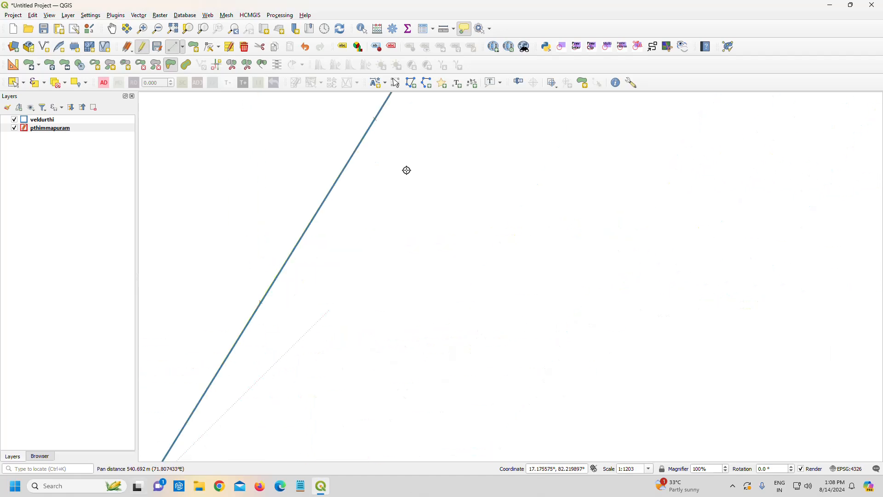
{"action": "left_click", "coordinate": [340, 166]}
{"action": "key", "text": "BackSpace"}
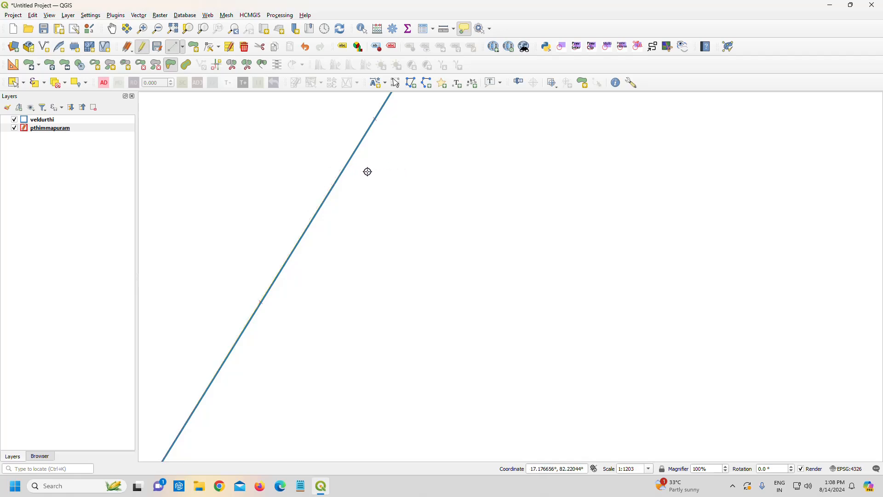
{"action": "left_click", "coordinate": [342, 172]}
{"action": "left_click_drag", "start_coordinate": [406, 156], "coordinate": [380, 449]}
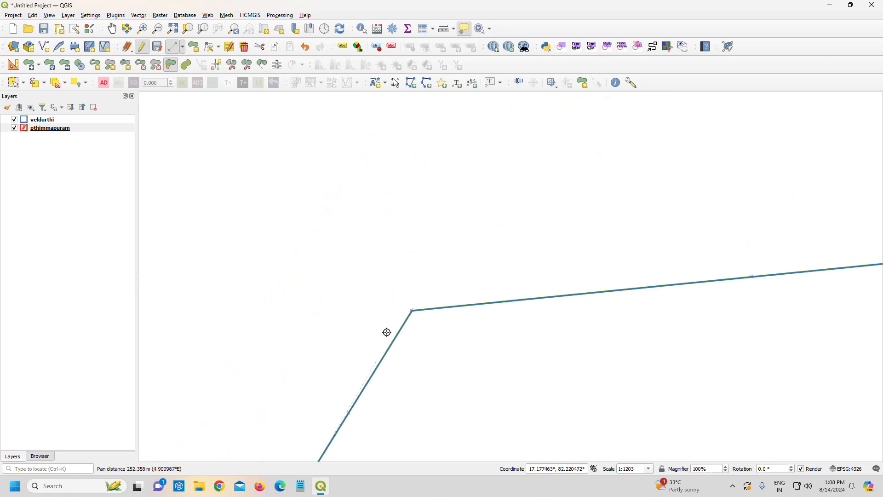
{"action": "left_click", "coordinate": [412, 310]}
- Trace the eastern section of the veldurthi boundary to the polygon's northeastern corner and finish the reshape
{"action": "left_click", "coordinate": [654, 286]}
{"action": "left_click_drag", "start_coordinate": [680, 299], "coordinate": [155, 313]}
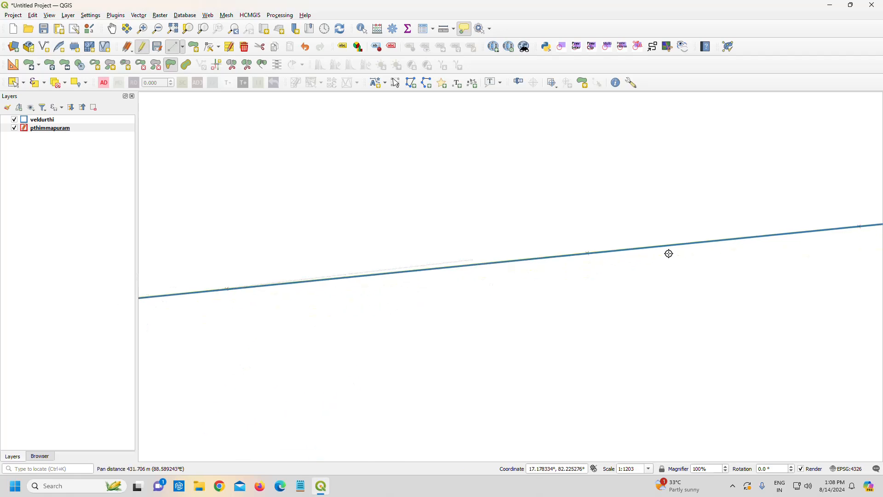
{"action": "left_click", "coordinate": [652, 247]}
{"action": "left_click_drag", "start_coordinate": [757, 281], "coordinate": [284, 369]}
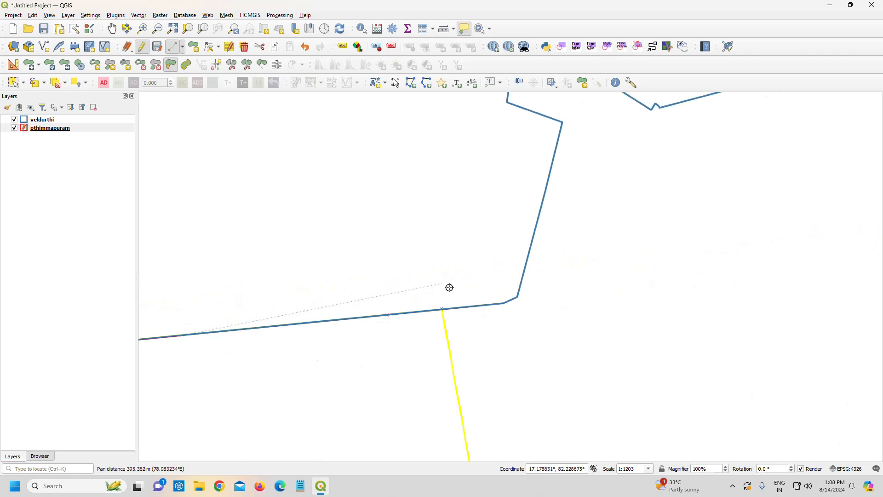
{"action": "left_click", "coordinate": [443, 309]}
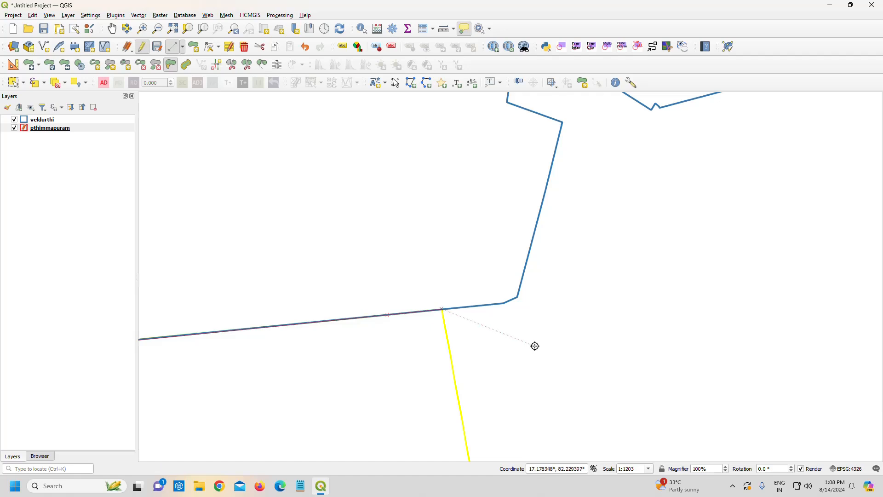
- Clear the selection of the pthimmapuram polygon with the feature selection tool
{"action": "scroll", "coordinate": [451, 369], "scroll_direction": "up", "scroll_amount": 2}
{"action": "scroll", "coordinate": [460, 369], "scroll_direction": "down", "scroll_amount": 7}
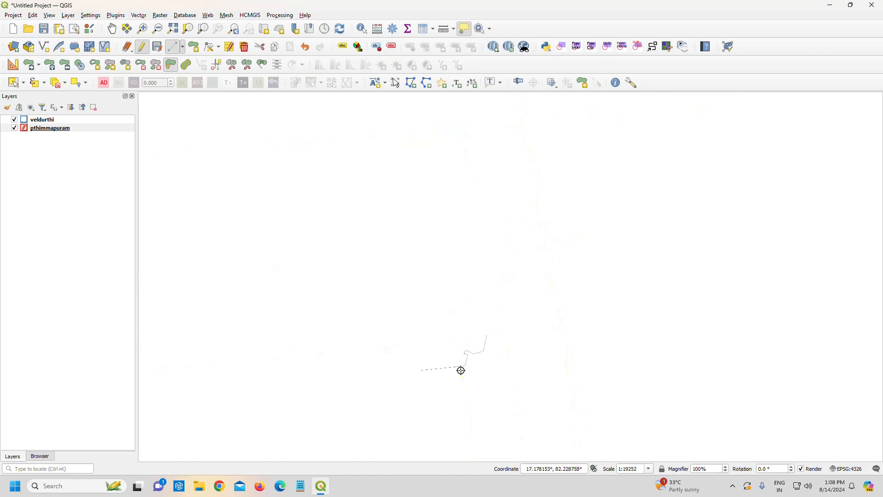
{"action": "left_click_drag", "start_coordinate": [321, 364], "coordinate": [307, 256]}
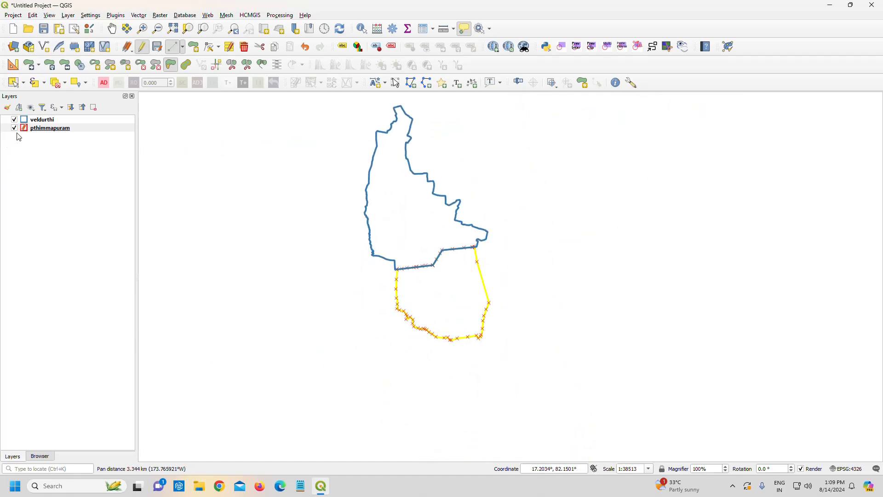
{"action": "left_click", "coordinate": [15, 82]}
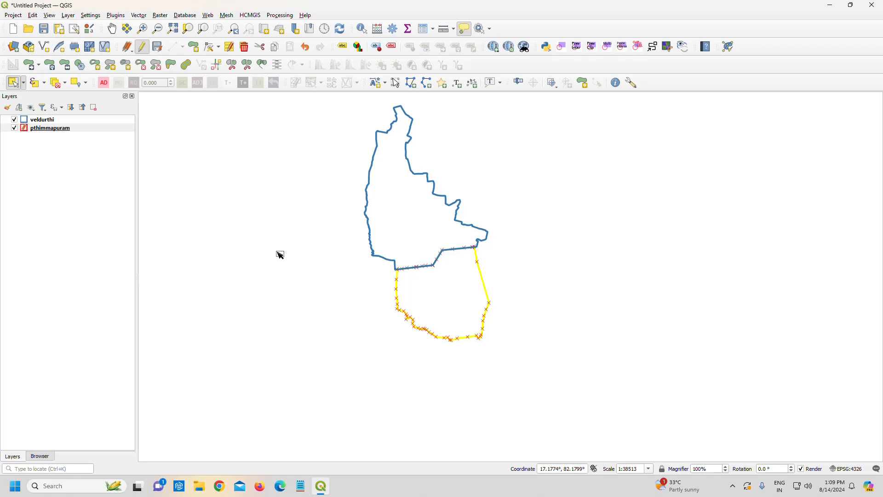
{"action": "left_click", "coordinate": [280, 254]}
- Inspect the full shared edge between pthimmapuram and veldurthi from the western corner to the eastern corner
{"action": "scroll", "coordinate": [426, 266], "scroll_direction": "up", "scroll_amount": 3}
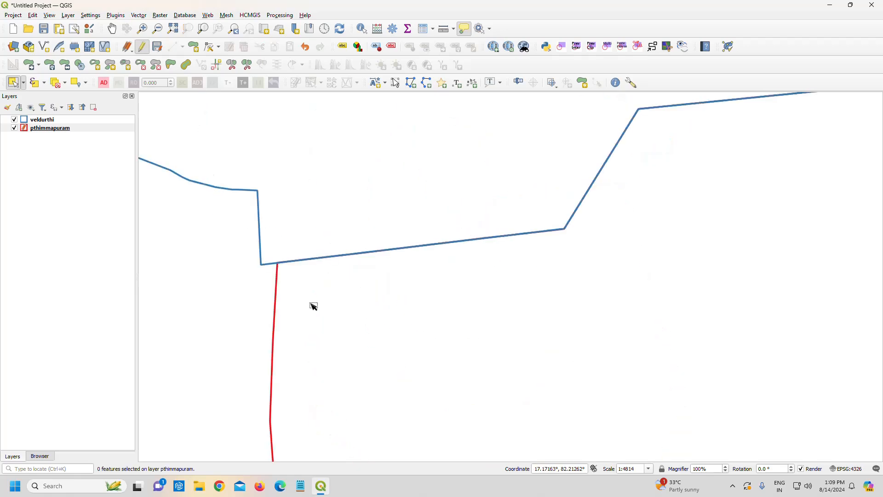
{"action": "left_click_drag", "start_coordinate": [605, 122], "coordinate": [345, 294]}
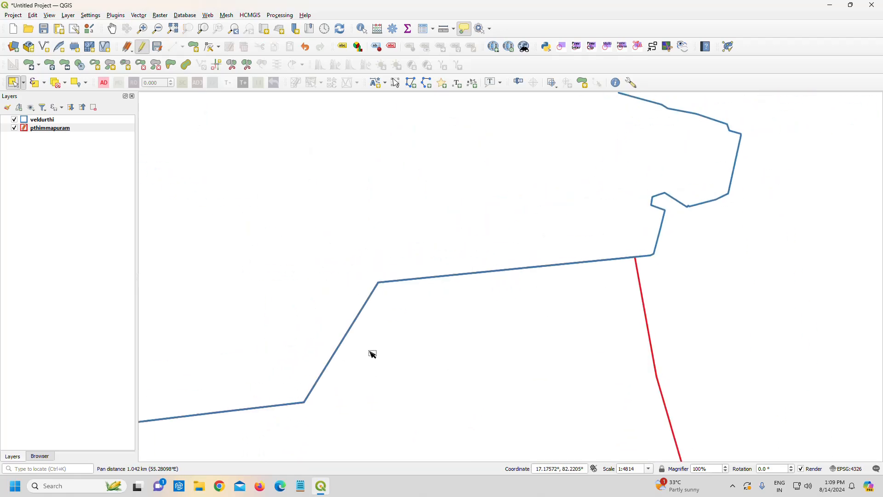
{"action": "left_click_drag", "start_coordinate": [259, 366], "coordinate": [436, 253]}
{"action": "scroll", "coordinate": [388, 343], "scroll_direction": "down", "scroll_amount": 2}
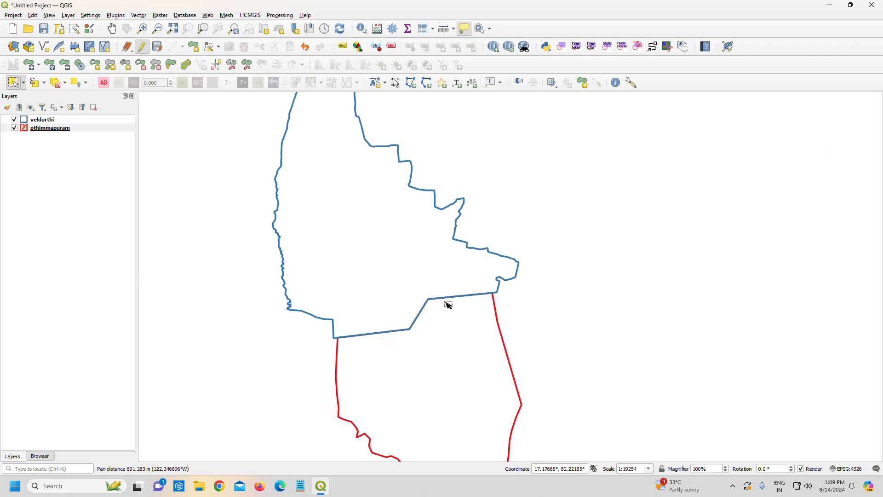
{"action": "scroll", "coordinate": [423, 370], "scroll_direction": "up", "scroll_amount": 1}
{"action": "scroll", "coordinate": [380, 351], "scroll_direction": "down", "scroll_amount": 3}
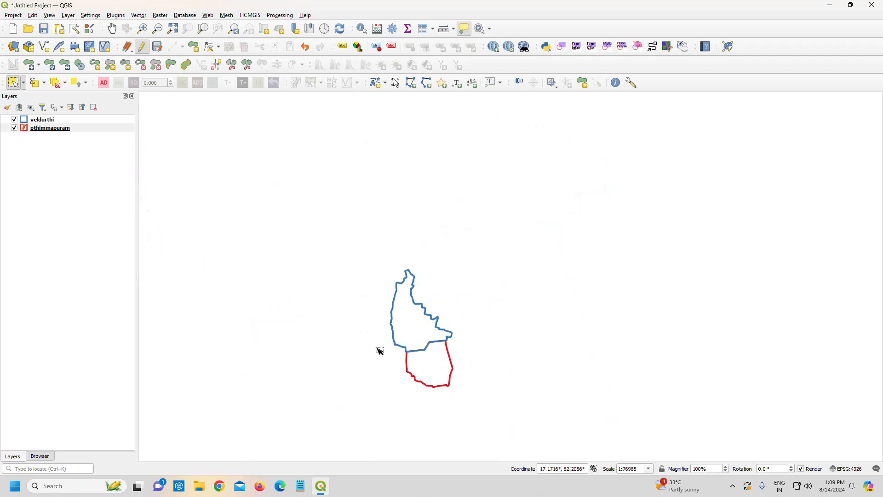
{"action": "scroll", "coordinate": [425, 373], "scroll_direction": "up", "scroll_amount": 2}
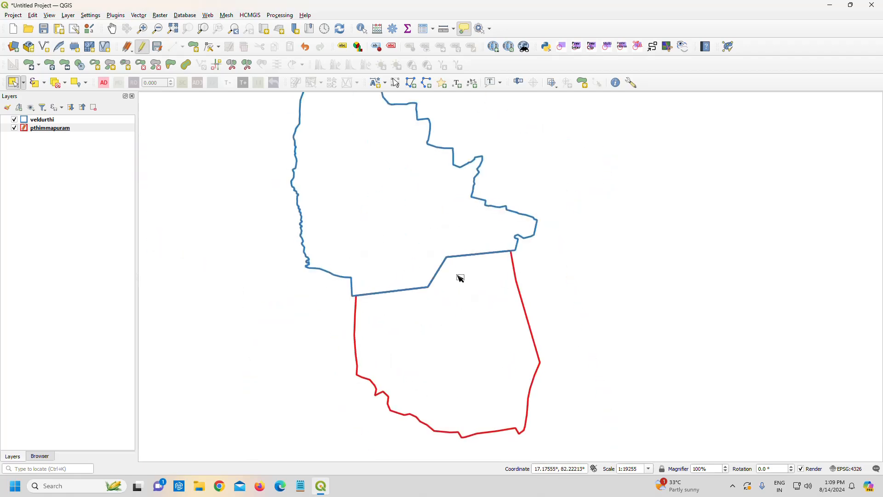
{"action": "left_click_drag", "start_coordinate": [382, 203], "coordinate": [384, 247]}
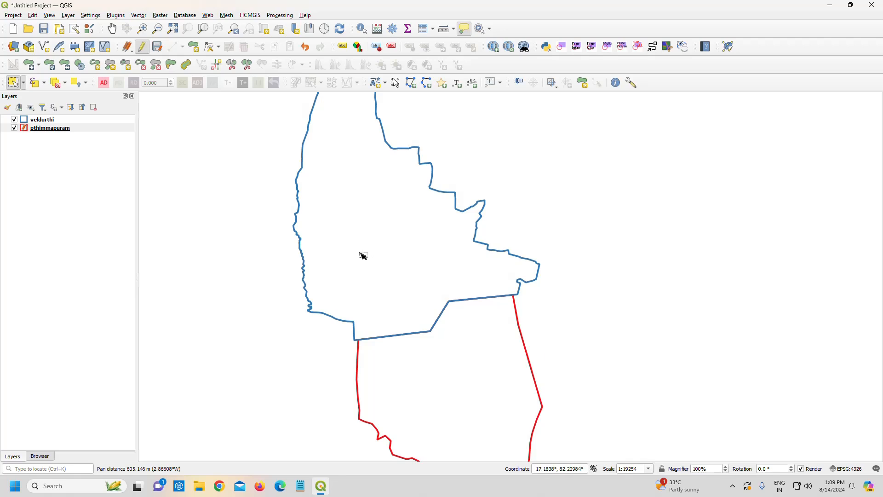
{"action": "left_click_drag", "start_coordinate": [347, 225], "coordinate": [357, 253]}
{"action": "scroll", "coordinate": [367, 258], "scroll_direction": "up", "scroll_amount": 1}
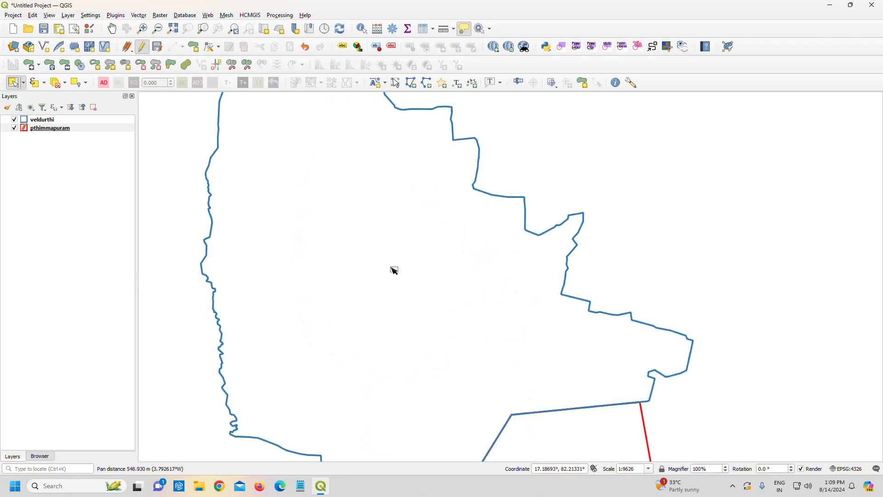
{"action": "scroll", "coordinate": [386, 264], "scroll_direction": "down", "scroll_amount": 2}
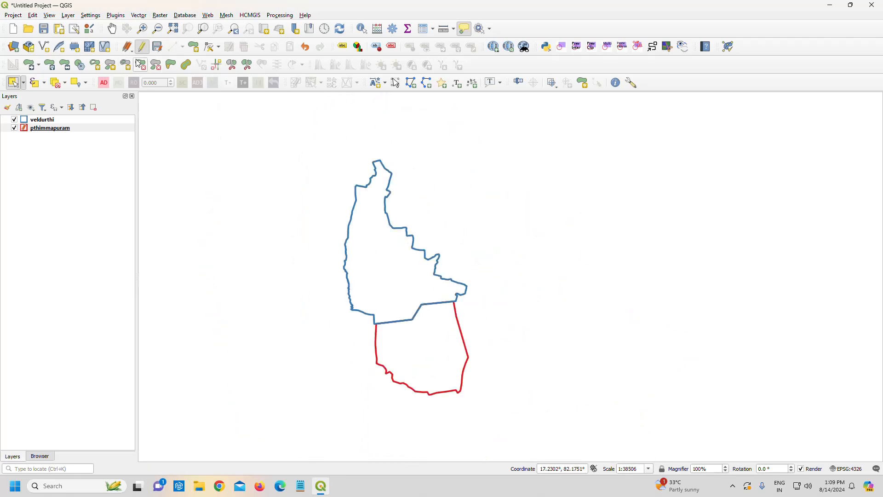
- Save the edits made to the pthimmapuram layer
{"action": "left_click", "coordinate": [158, 48]}
{"action": "scroll", "coordinate": [418, 318], "scroll_direction": "down", "scroll_amount": 3}
{"action": "scroll", "coordinate": [418, 319], "scroll_direction": "up", "scroll_amount": 3}
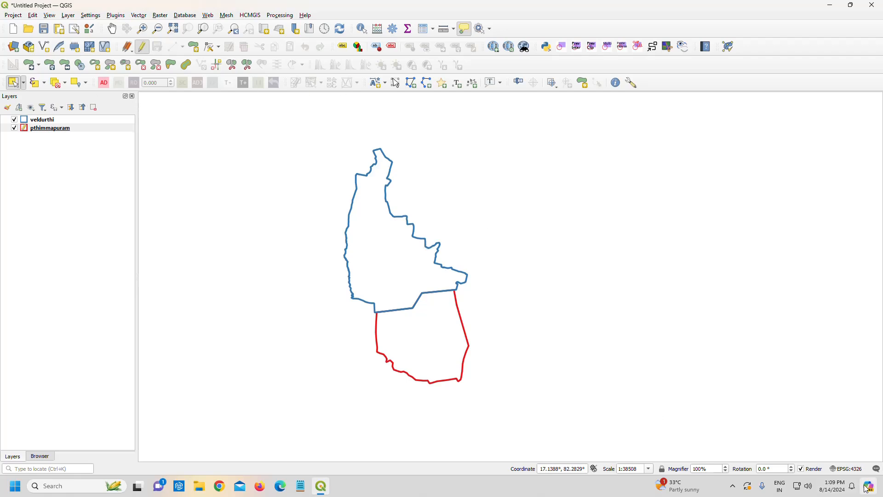
{"action": "left_click", "coordinate": [732, 485]}
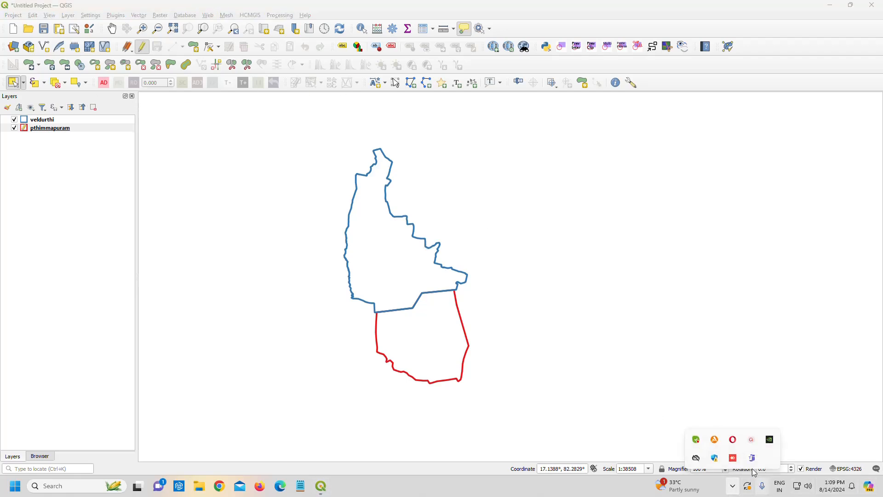
{"action": "left_click", "coordinate": [751, 440]}
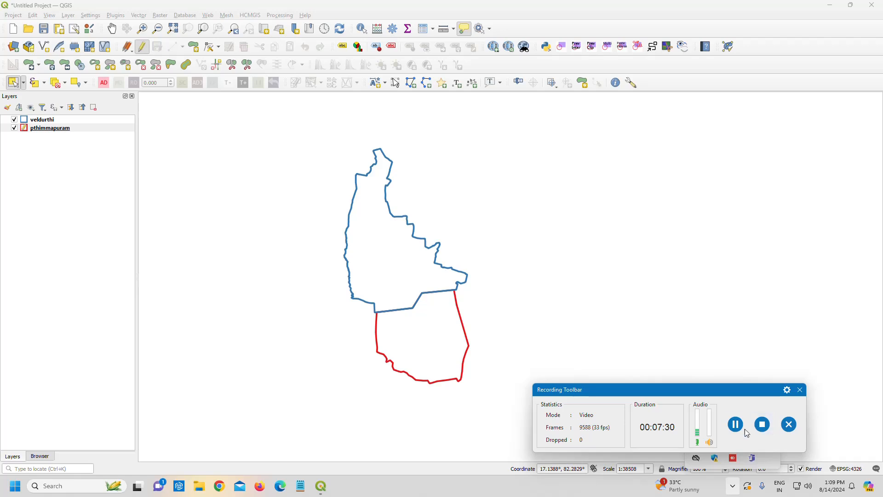